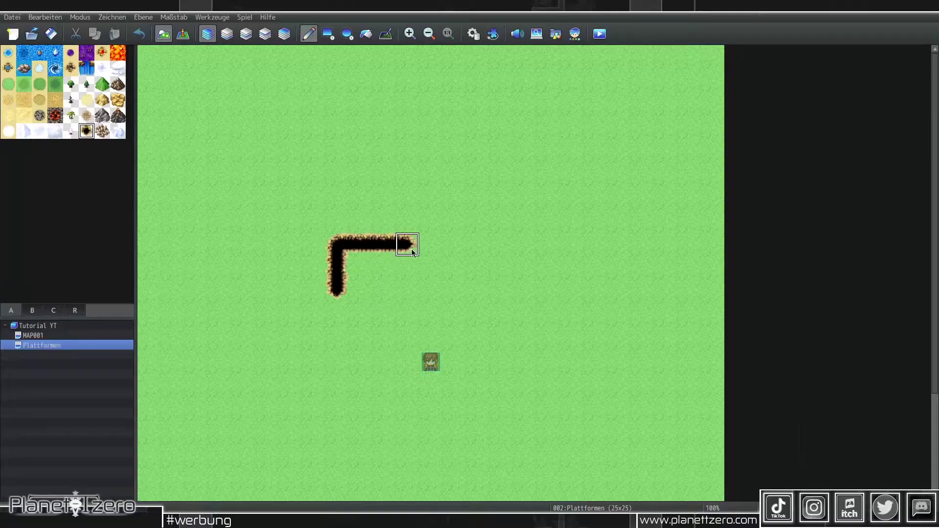
- Paint a rectangular black dirt-hole pit on the Plattformen map's grass and switch to event editing
mouse_move(412, 252)
left_mouse_down()
mouse_move(478, 264)
mouse_move(474, 288)
mouse_move(359, 269)
mouse_move(424, 275)
left_mouse_up()
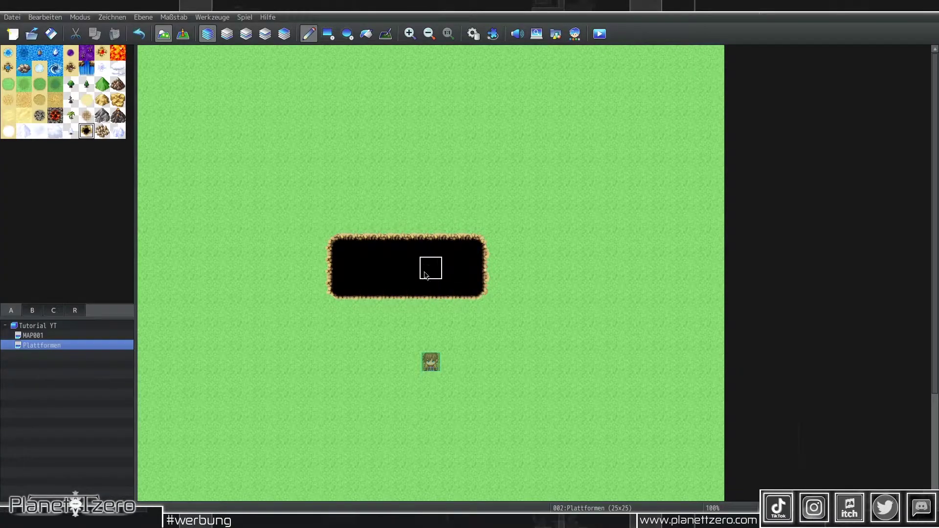
left_click_drag(338, 310, 475, 310)
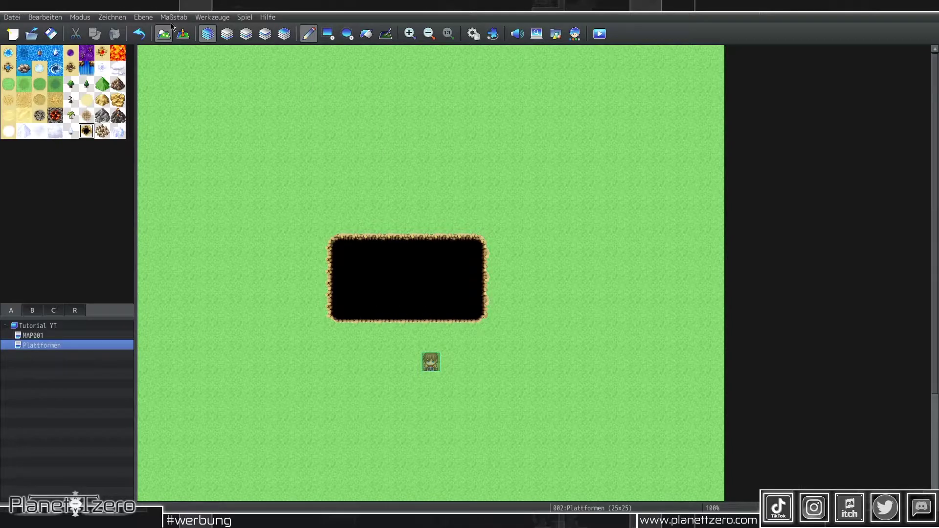
left_click(182, 34)
- Create a new event on the pit's bottom edge with the blue Kachelset C platform tile as its image
double_click(410, 314)
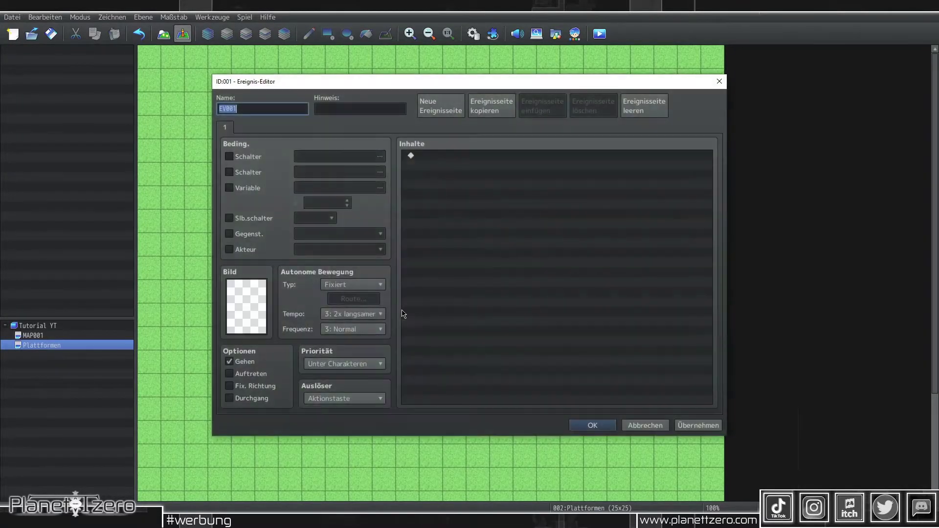
double_click(263, 314)
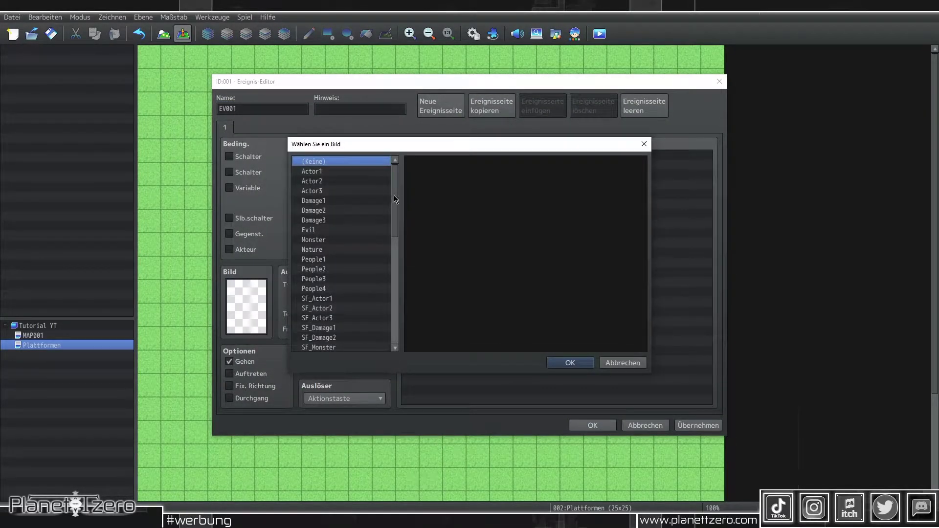
scroll(387, 331, "down", 7)
left_click(353, 339)
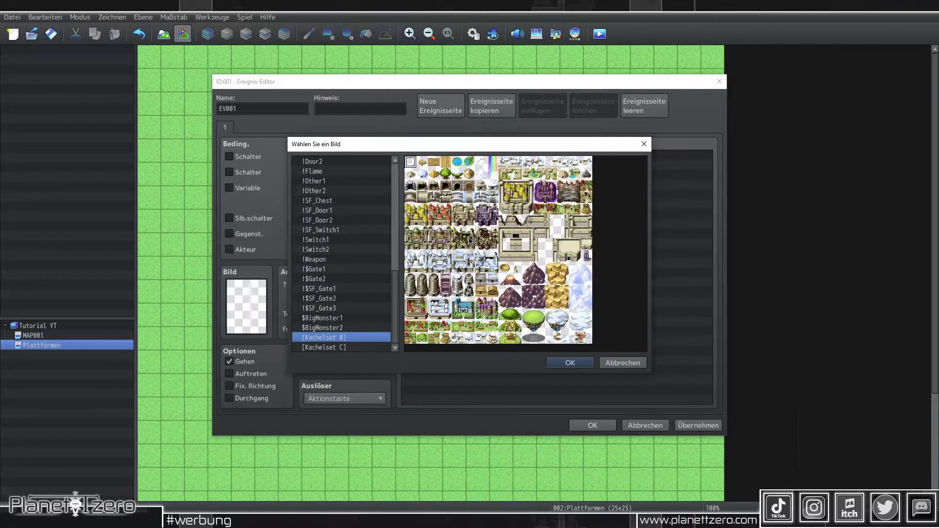
left_click(365, 348)
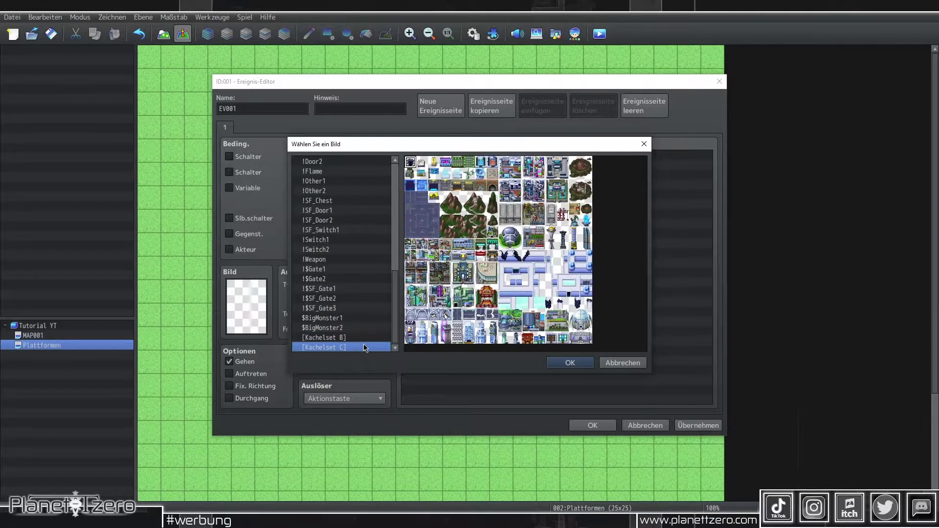
double_click(423, 221)
- Set the event's autonomous movement type to Benutzerdefiniert (custom)
left_click(349, 286)
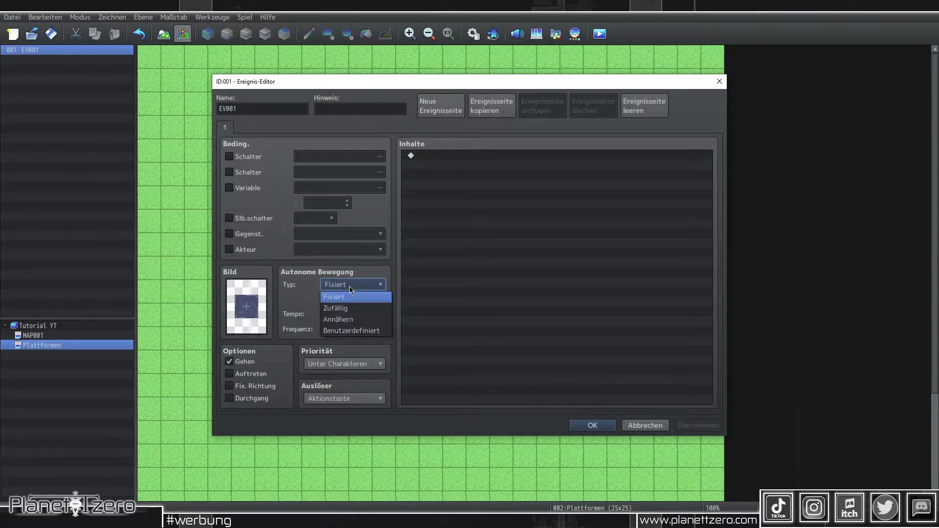
left_click(349, 286)
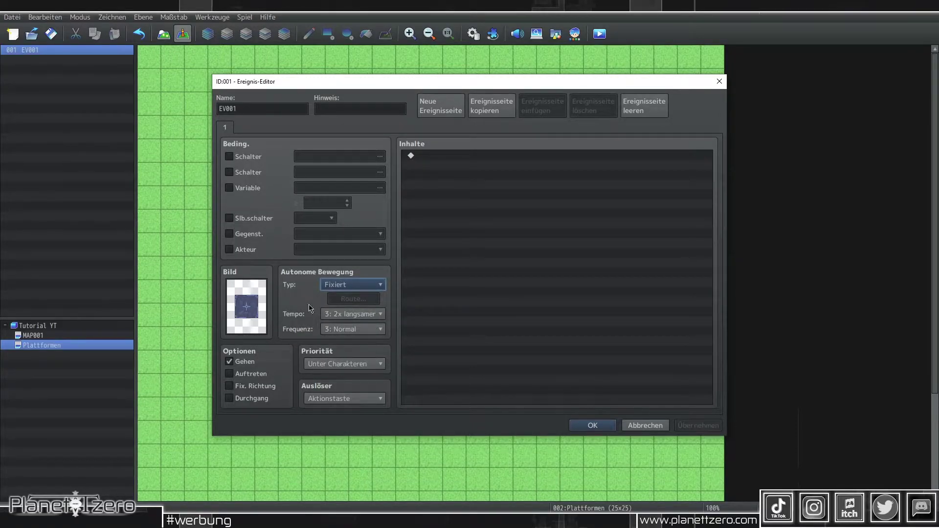
left_click(365, 286)
left_click(350, 330)
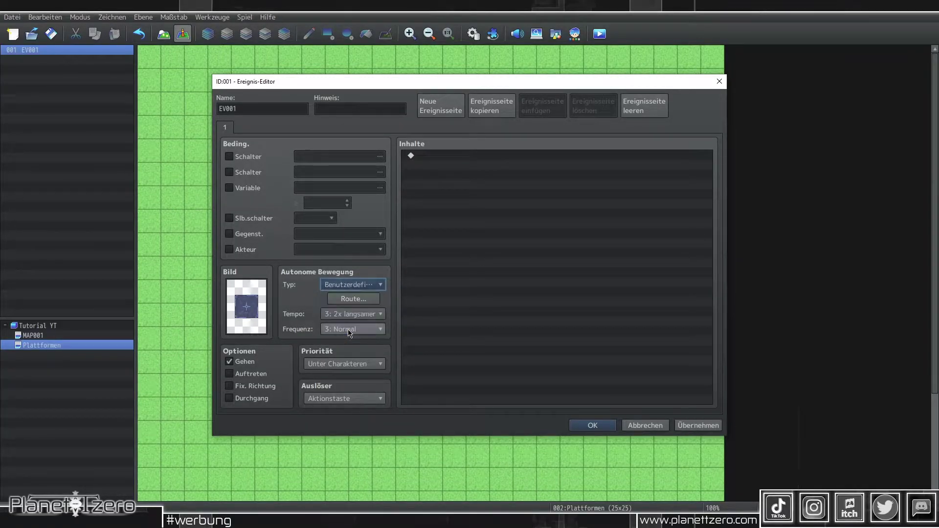
left_click(353, 298)
- Start the route with a 60-frame wait, pass-through on, three moves up, then pass-through off
left_click(447, 348)
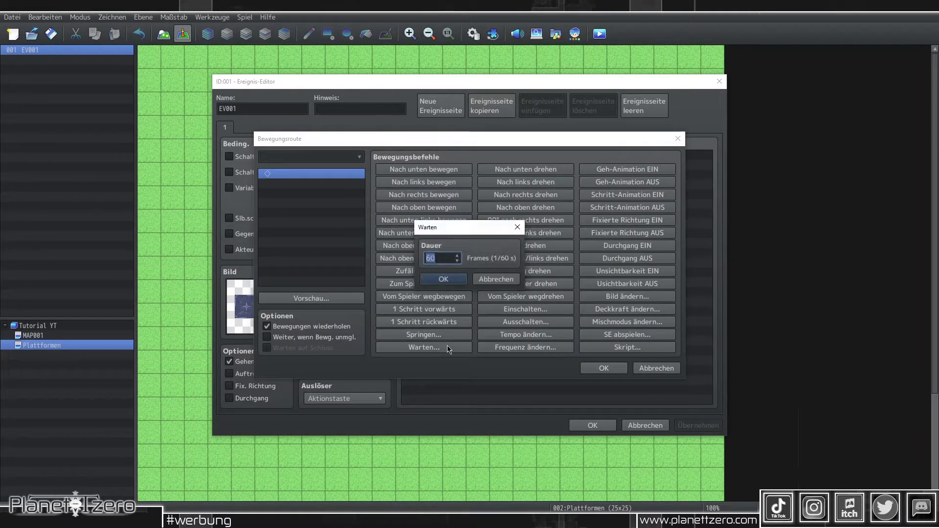
left_click(454, 279)
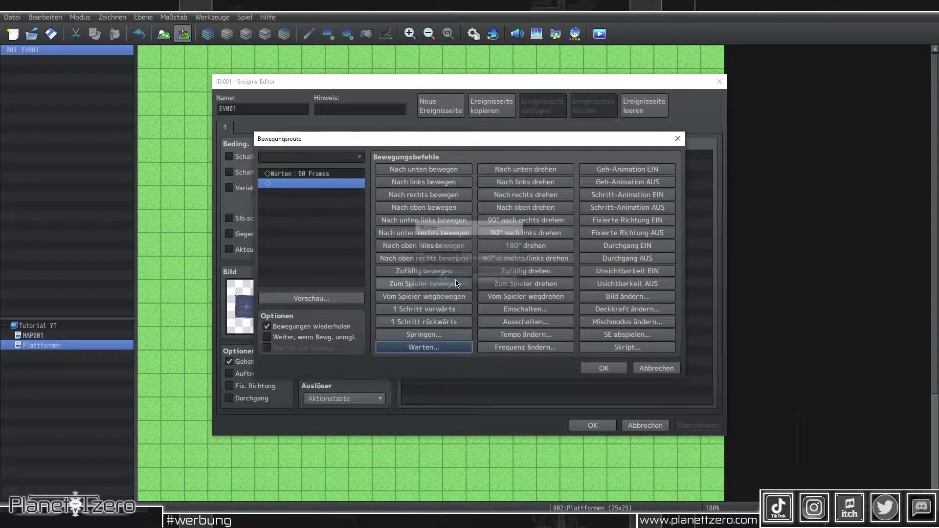
left_click(638, 246)
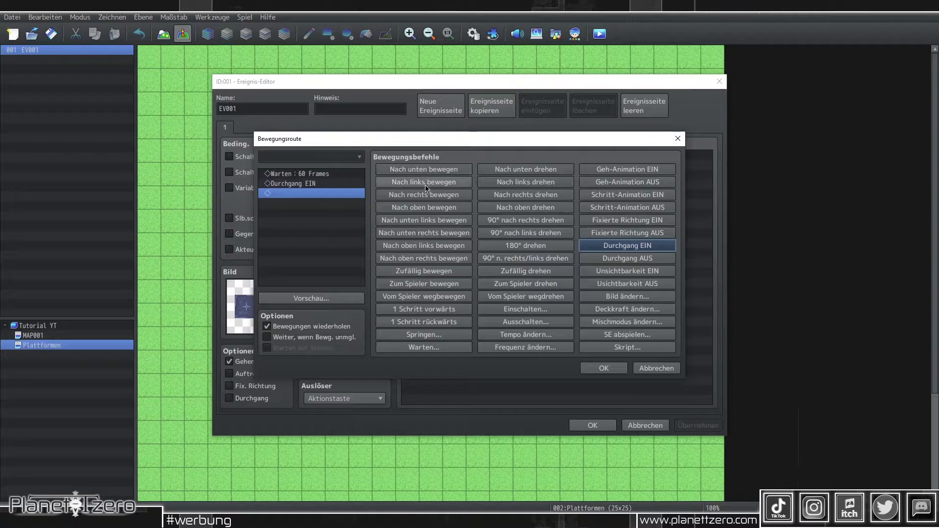
triple_click(431, 210)
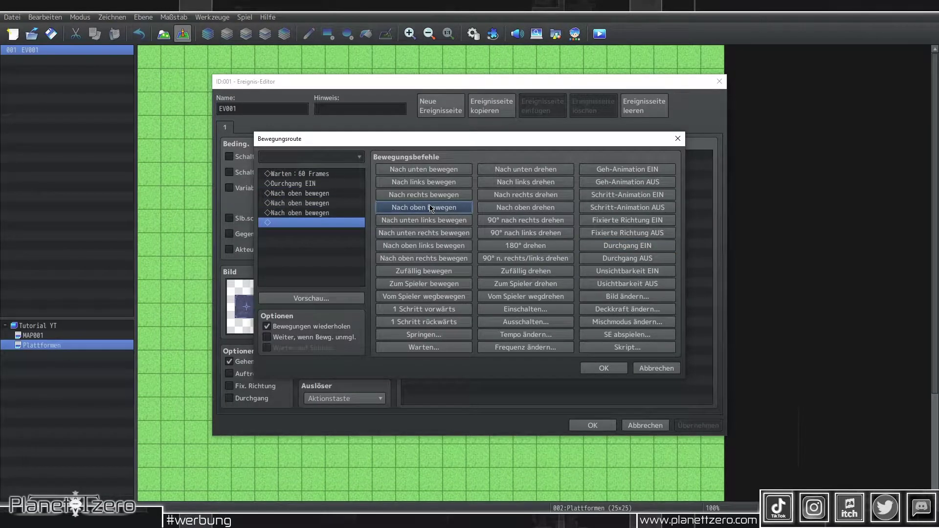
left_click(636, 259)
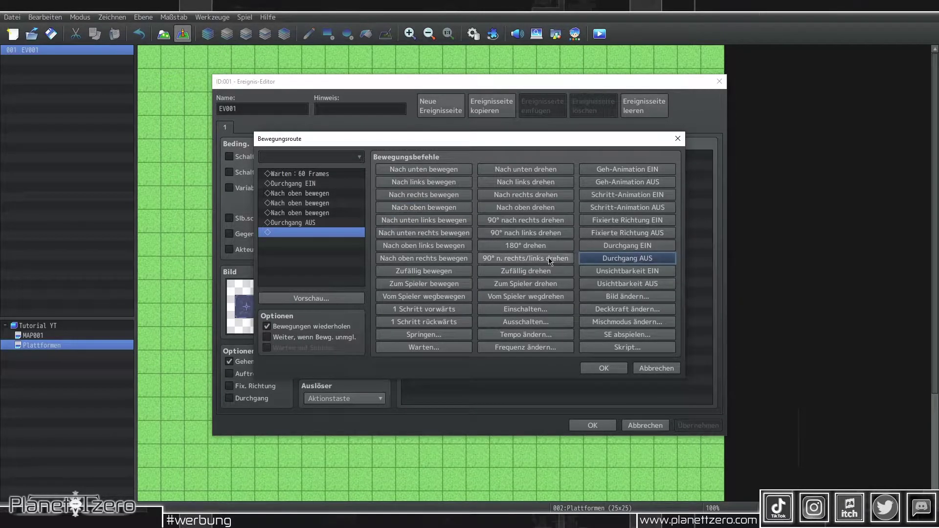
- Continue with another 60-frame wait, pass-through on, three moves down, then pass-through off
left_click(451, 346)
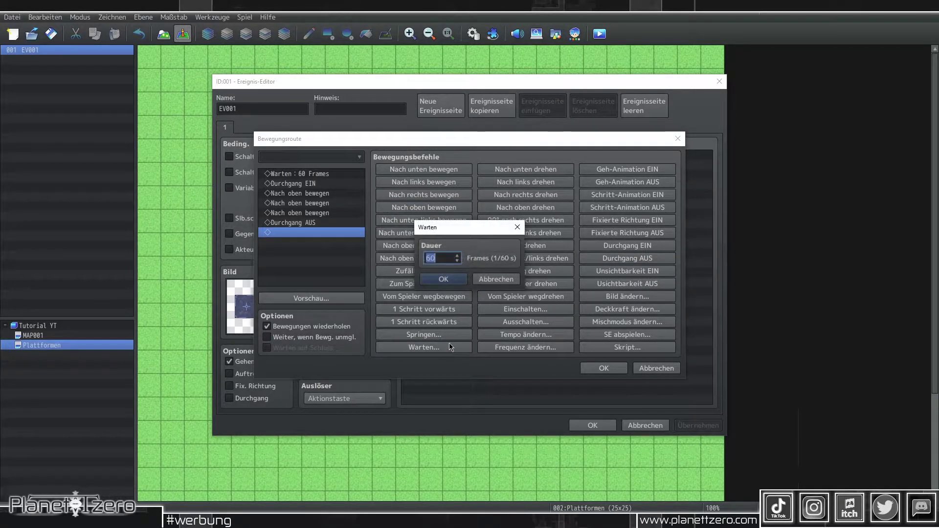
left_click(454, 281)
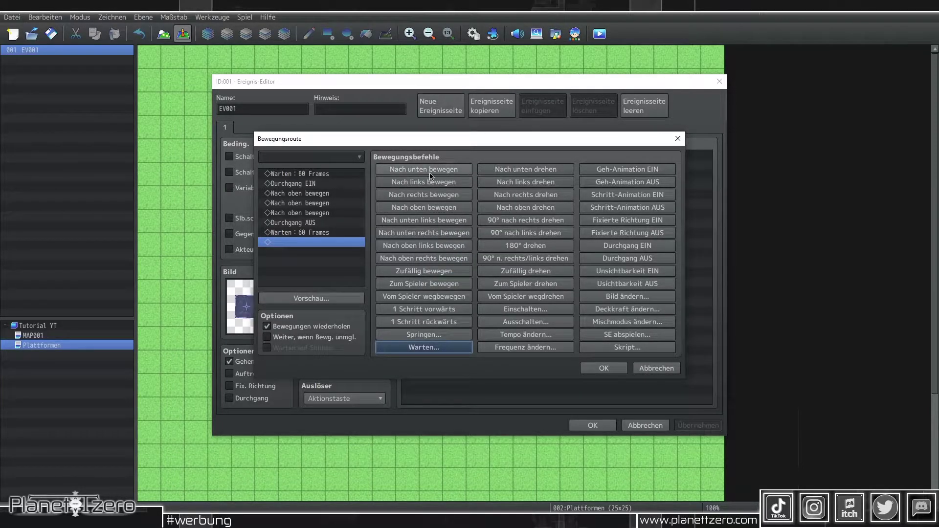
left_click(637, 248)
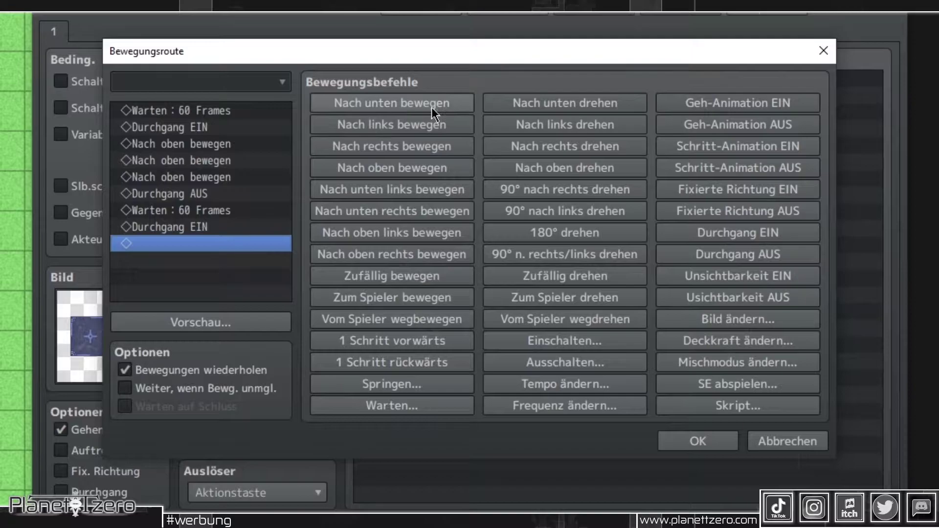
left_click(446, 171)
left_click(446, 171)
left_click(432, 110)
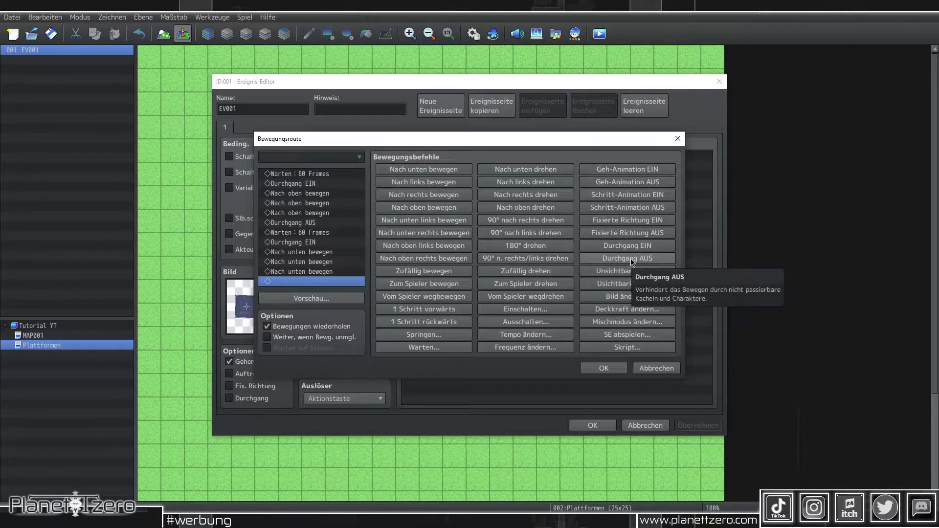
left_click(630, 259)
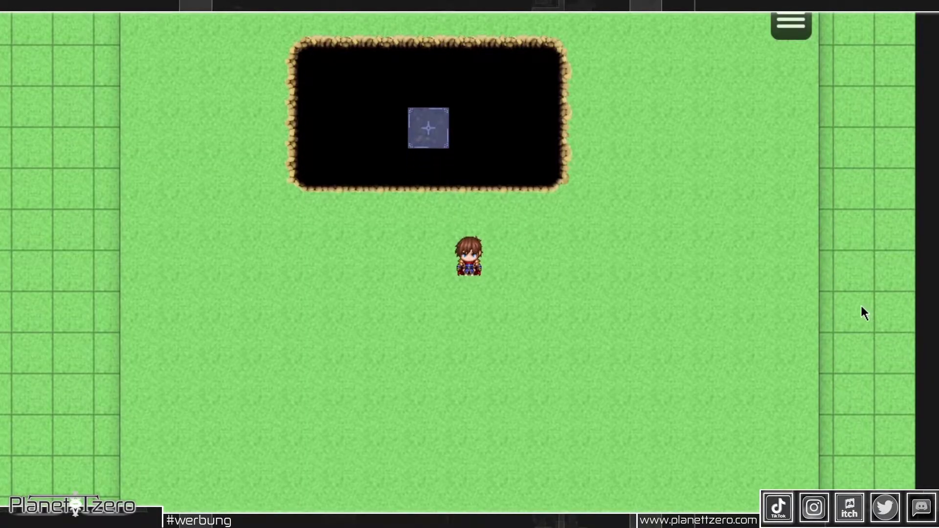
- Walk the player up in the playtest to watch the platform, then close the game window
key("Up")
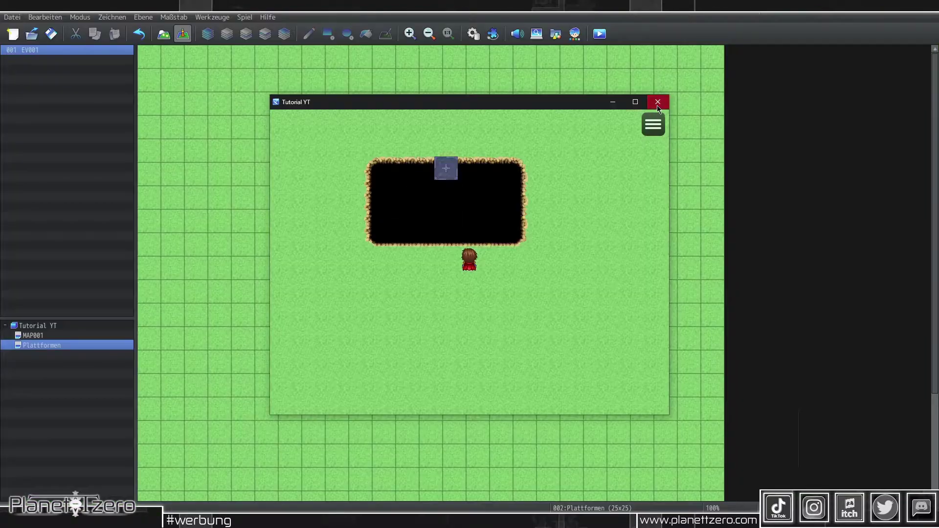
left_click(656, 99)
- Reopen EV001, keep priority 'Unter Charakteren' and set the trigger to Spieler-Berührung
double_click(410, 313)
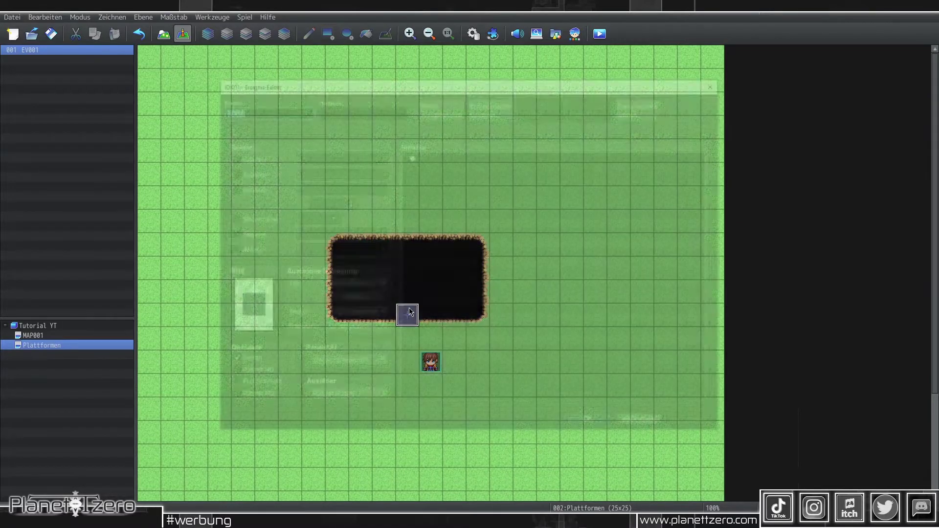
left_click(337, 364)
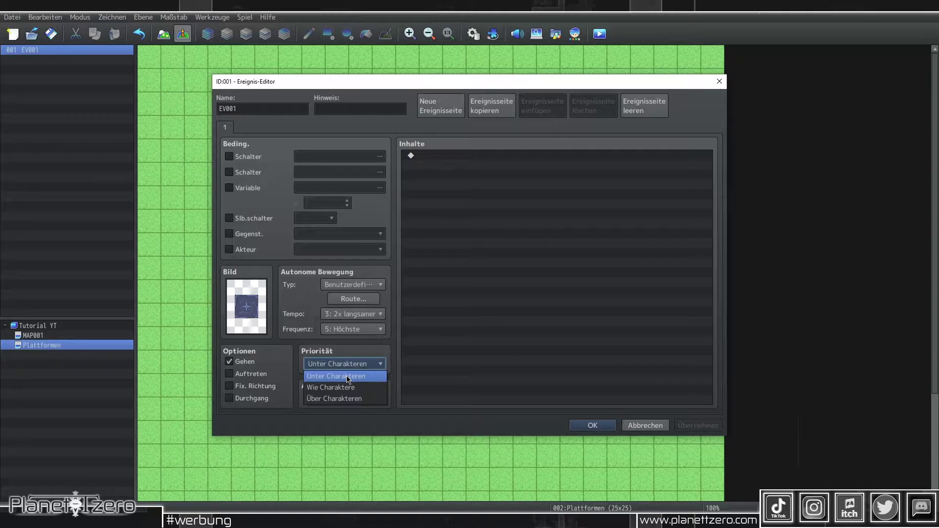
left_click(348, 377)
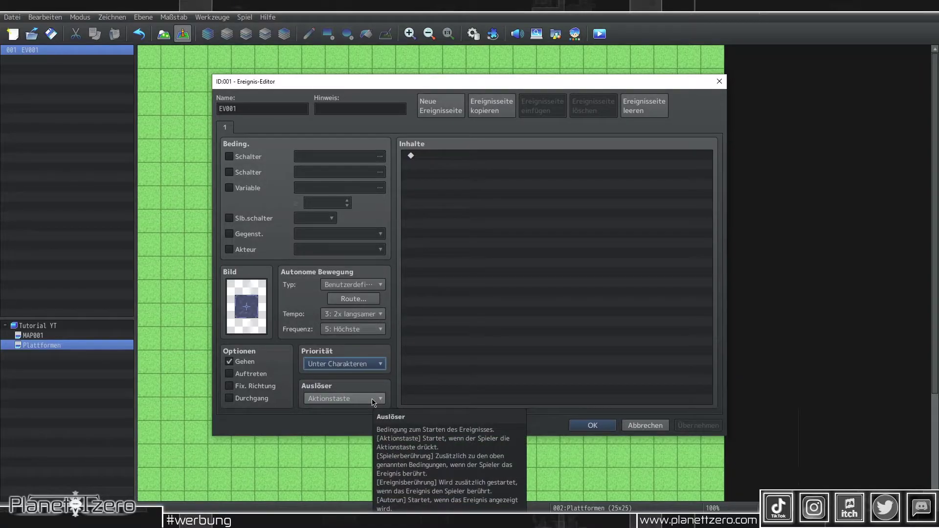
left_click(315, 399)
left_click(316, 422)
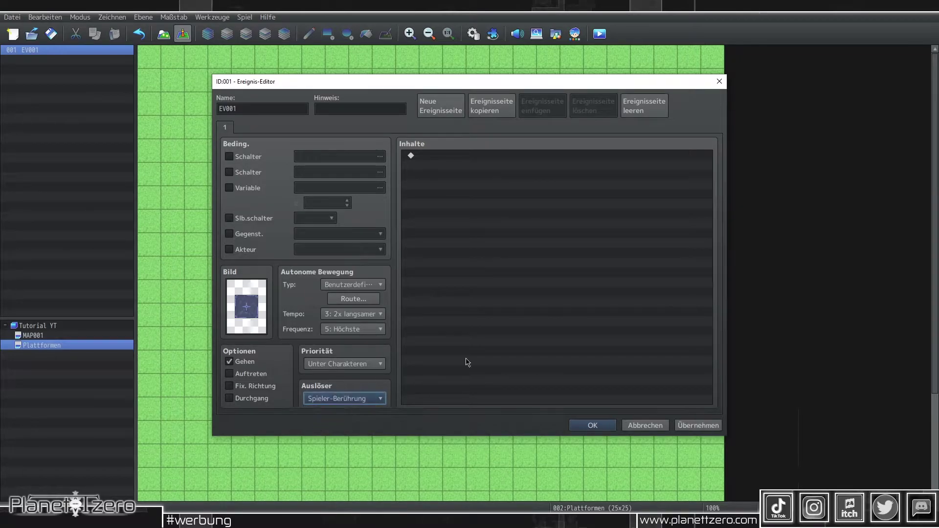
double_click(527, 321)
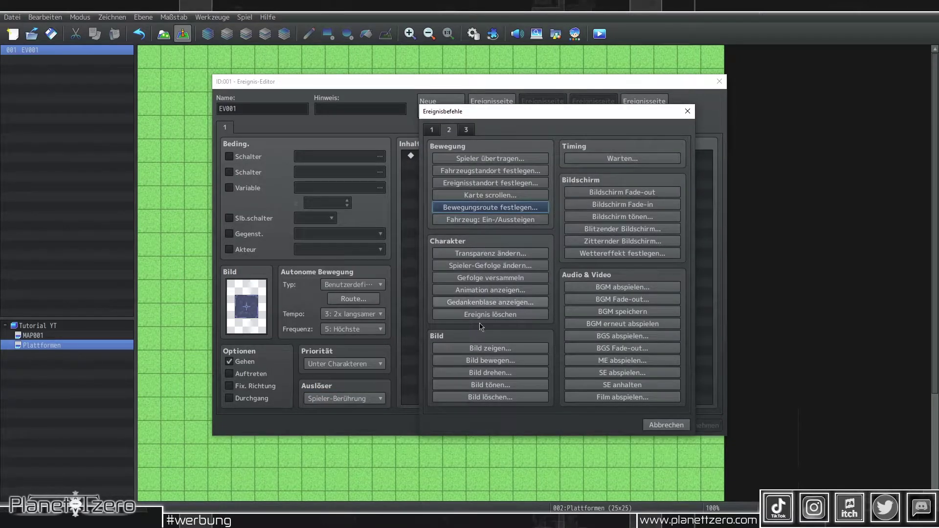
- Add a conditional branch checking the player faces Oben (up), with an Else branch
left_click(438, 128)
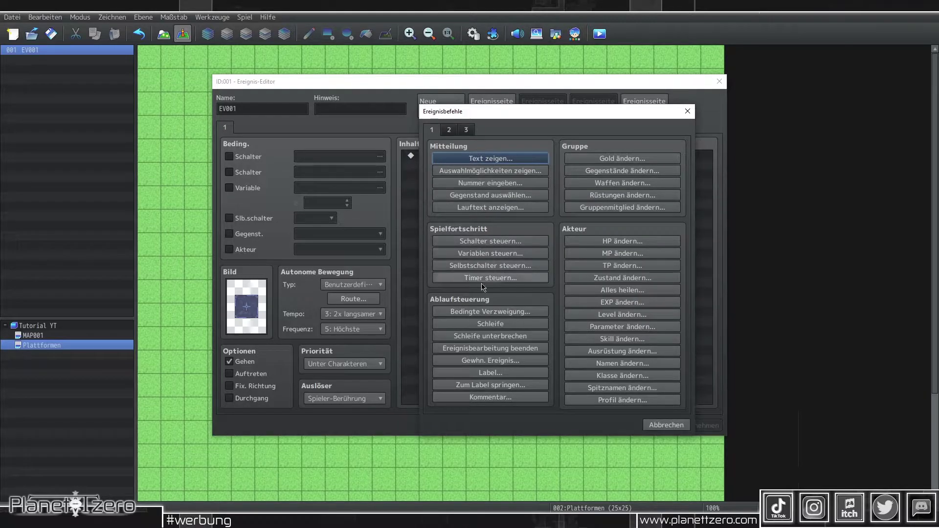
left_click(509, 311)
left_click(488, 195)
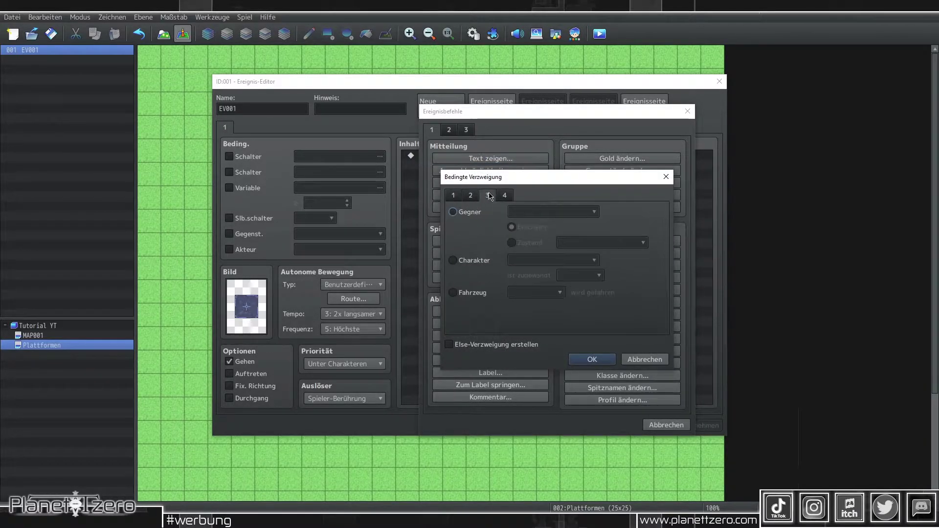
left_click(473, 260)
left_click(570, 277)
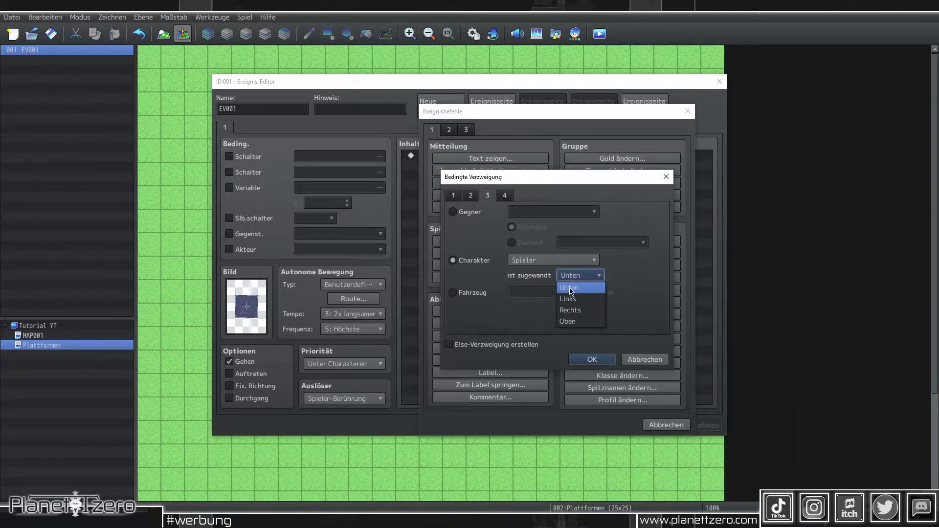
left_click(573, 322)
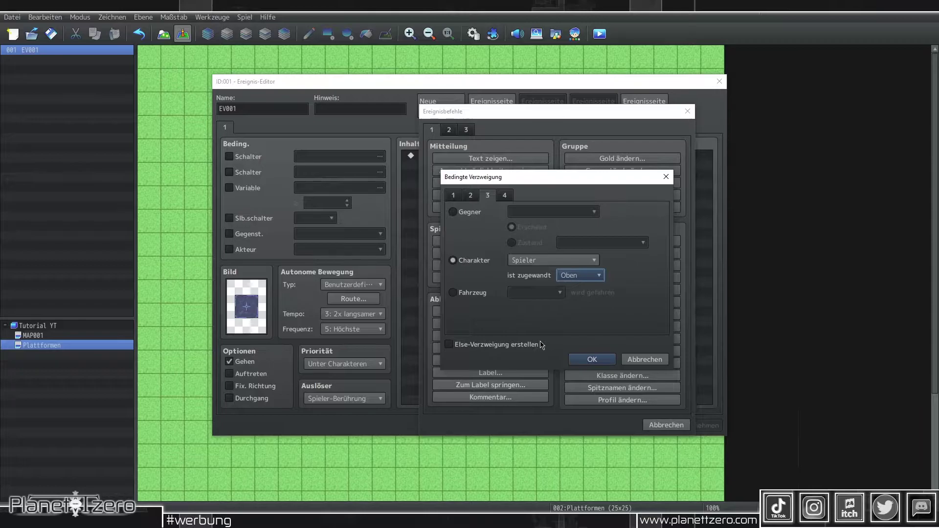
left_click(541, 346)
left_click(568, 357)
- Copy the branch into its Else, change the copy to facing Unten (down), and apply
right_click(468, 157)
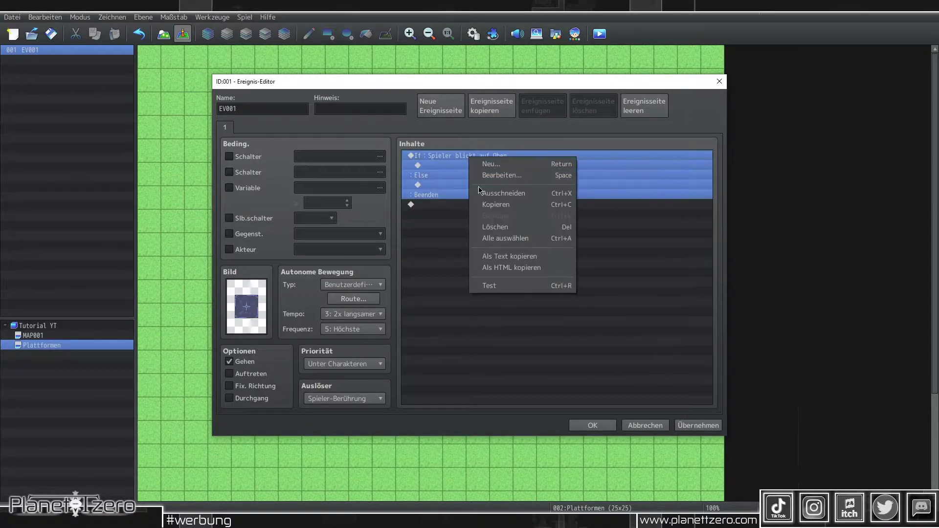
left_click(493, 204)
left_click(449, 185)
right_click(449, 185)
left_click(484, 244)
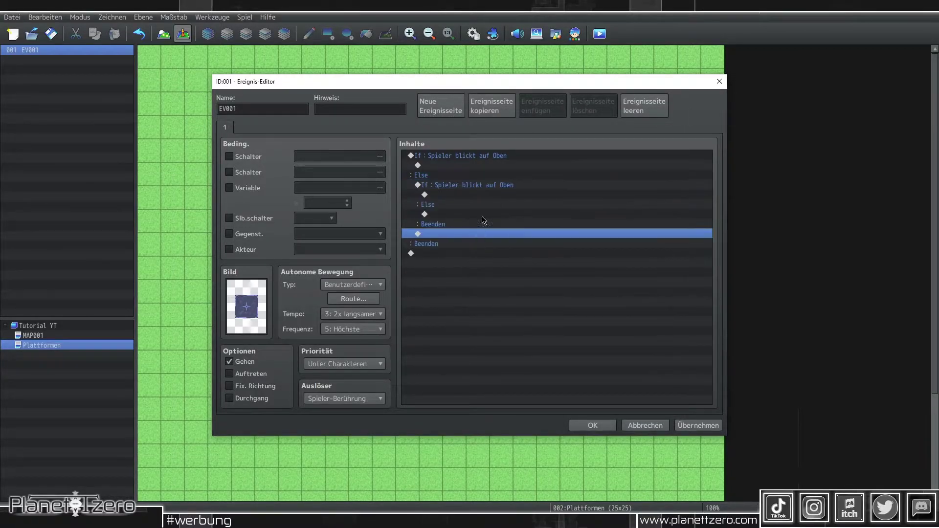
right_click(476, 186)
left_click(504, 202)
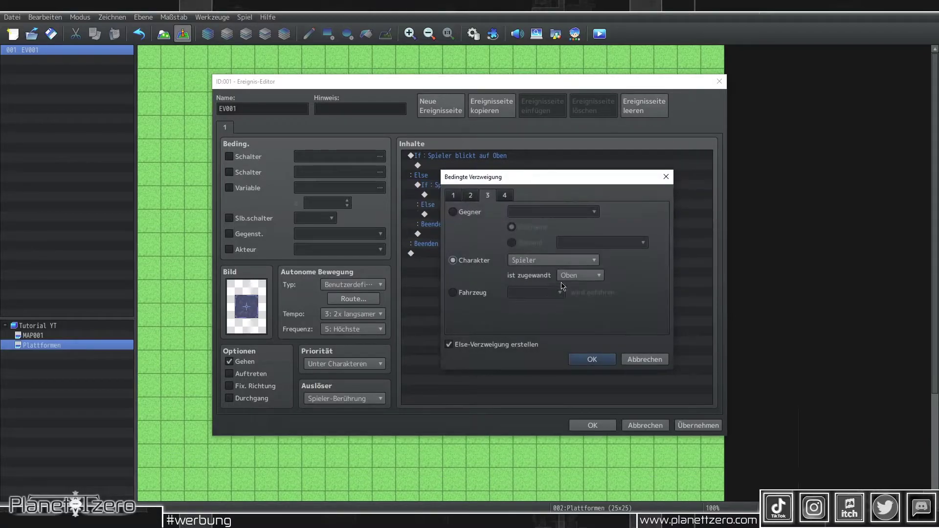
left_click(563, 273)
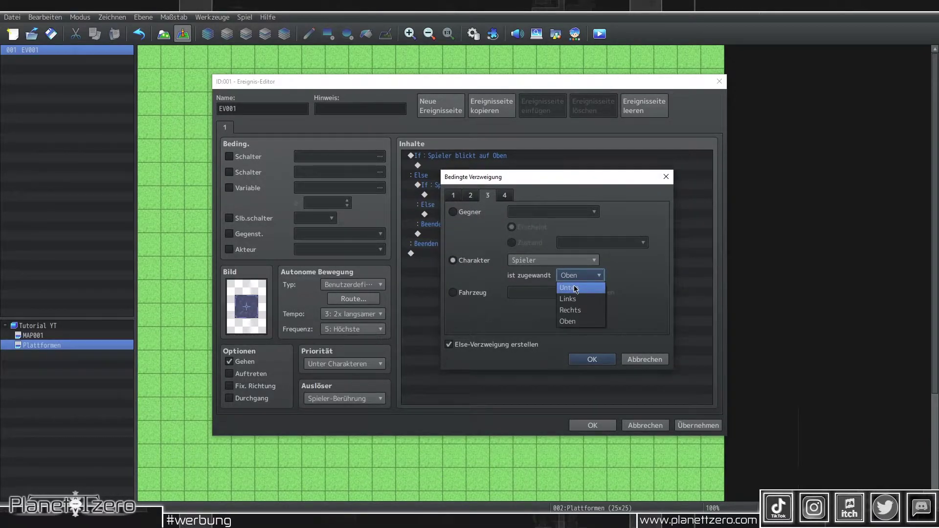
left_click(576, 289)
left_click(591, 360)
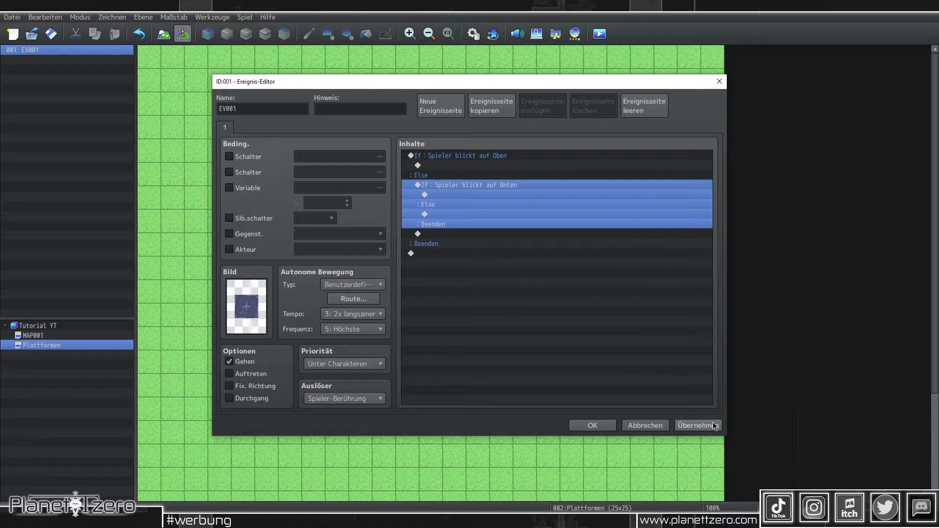
left_click(713, 425)
- Under the Oben branch, route the player with walking animation off, speed 3, pass-through on, three moves up
double_click(465, 165)
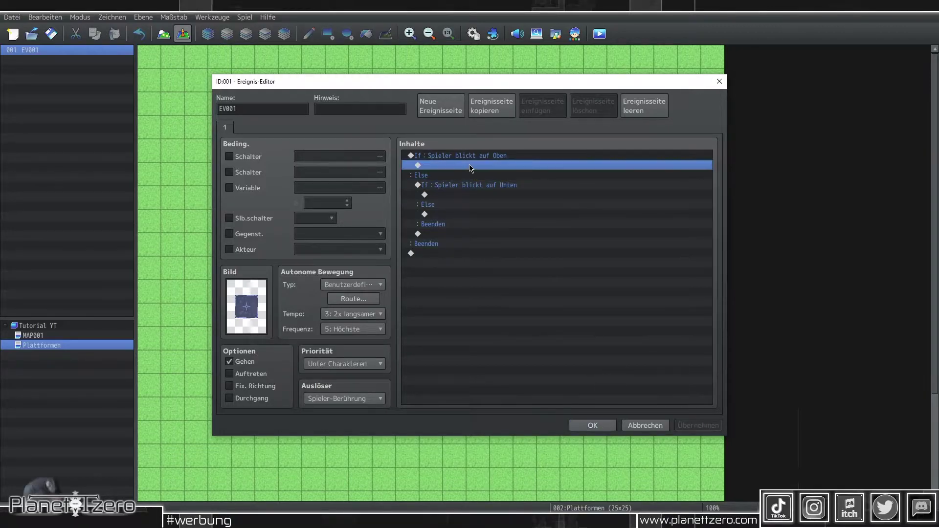
left_click(450, 130)
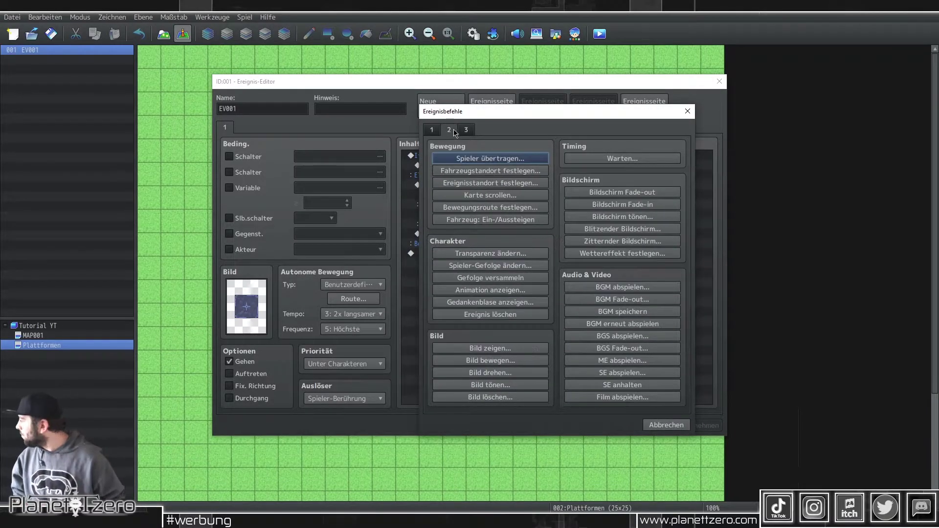
left_click(483, 209)
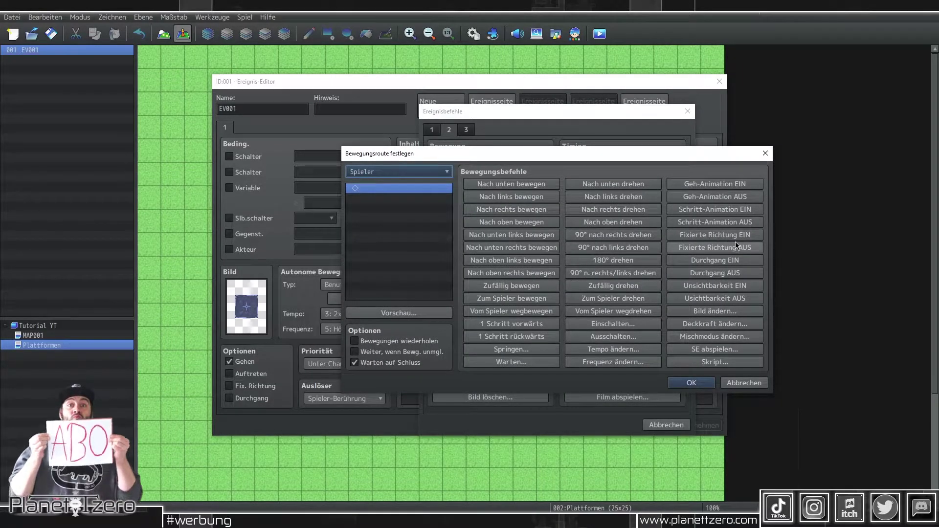
left_click(729, 198)
left_click(604, 352)
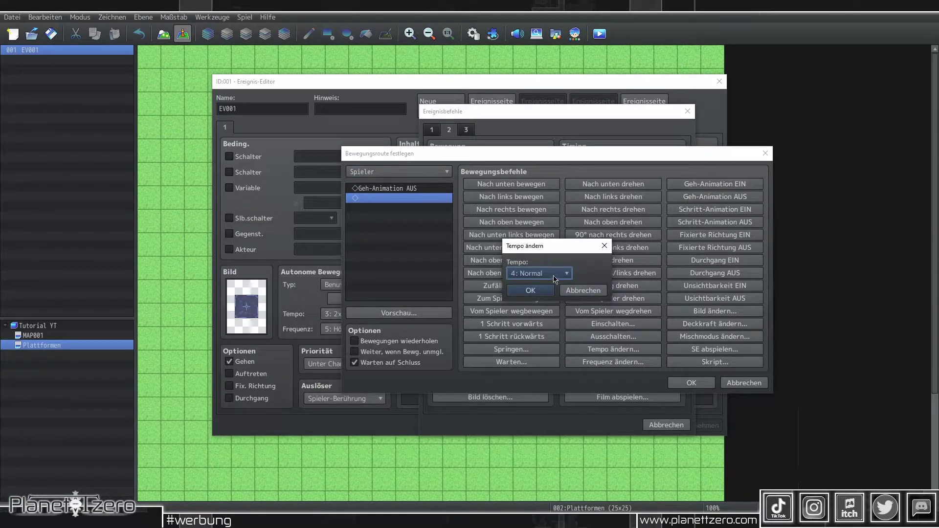
left_click(538, 272)
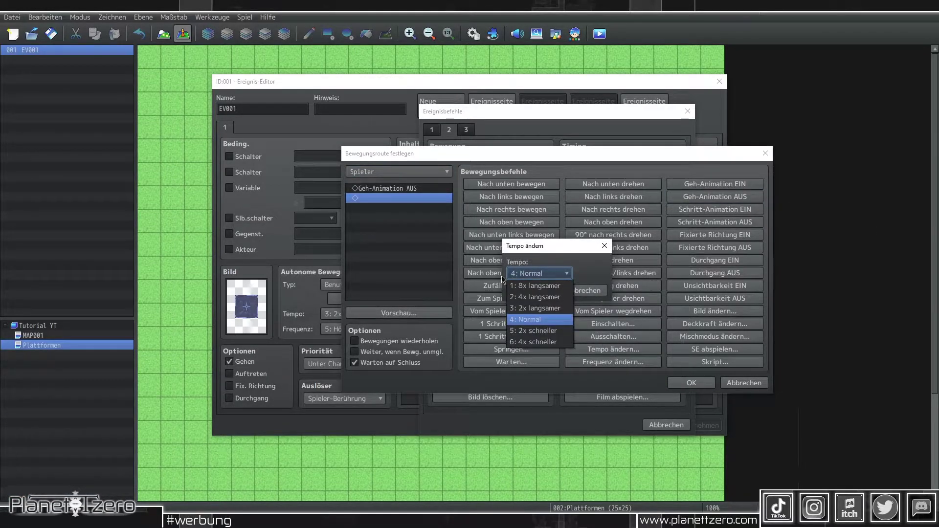
left_click(531, 309)
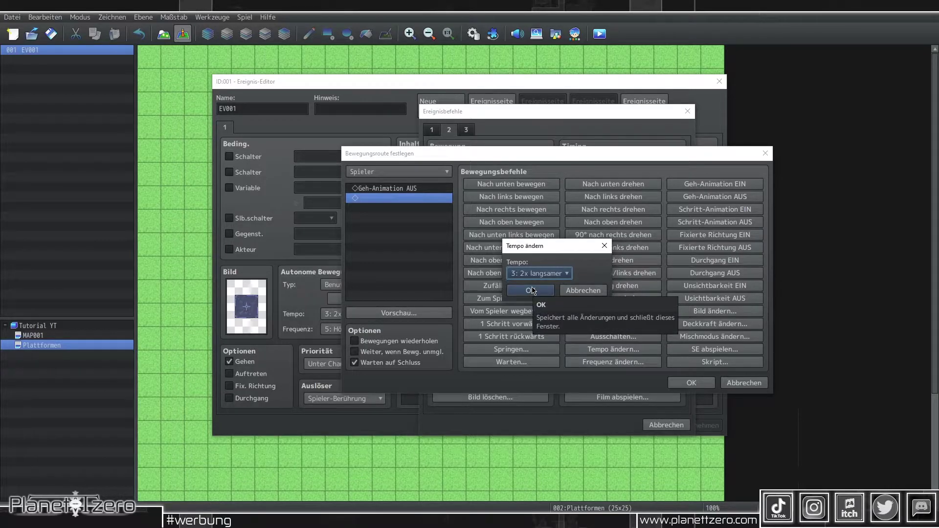
left_click(530, 291)
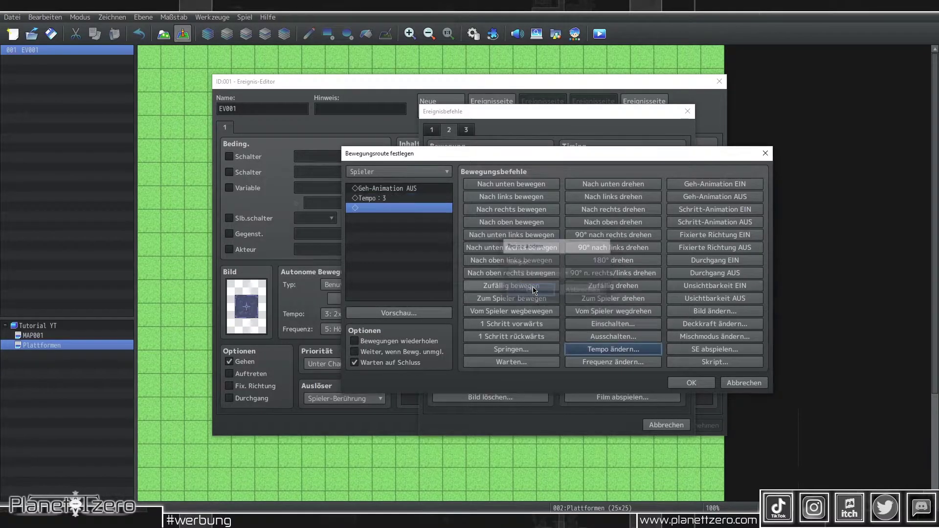
left_click(717, 262)
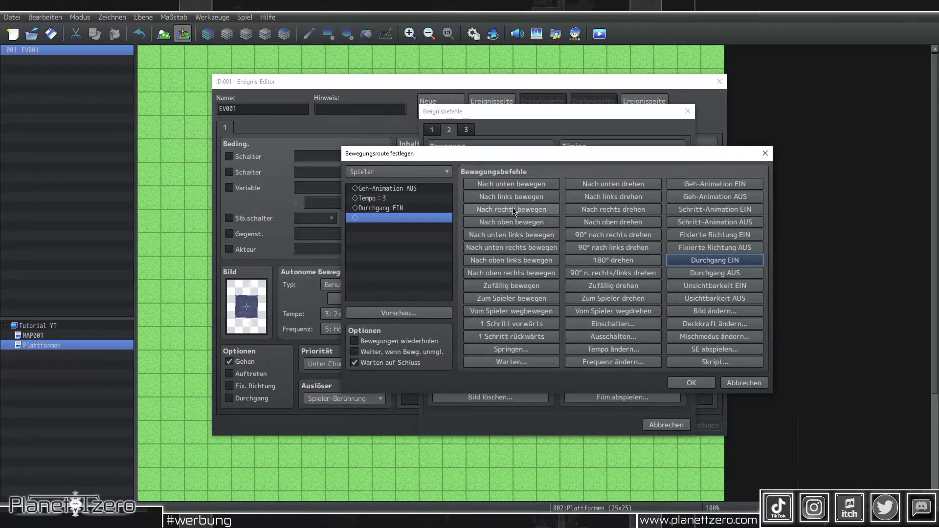
left_click(512, 221)
left_click(512, 221)
left_click(511, 221)
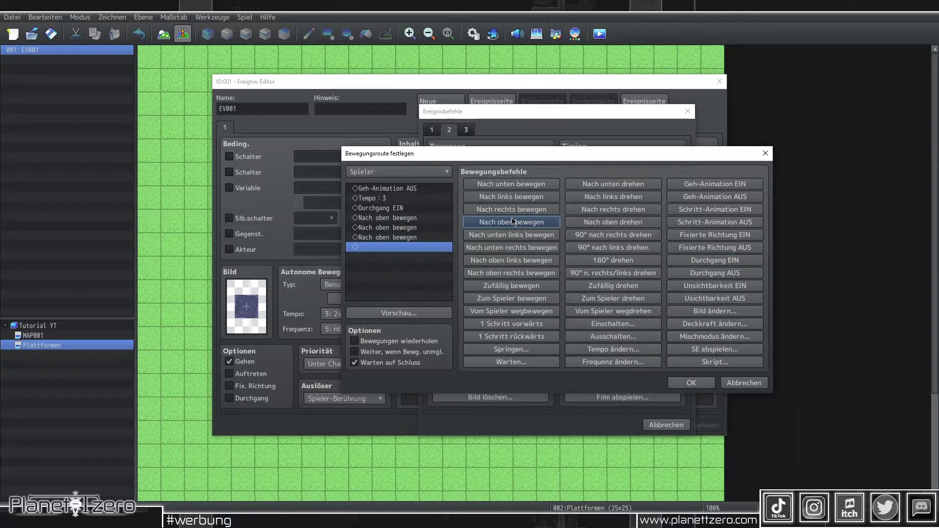
- End the player route with a 0,-1 jump, walking animation on, pass-through off, speed 4, then apply
left_click(524, 350)
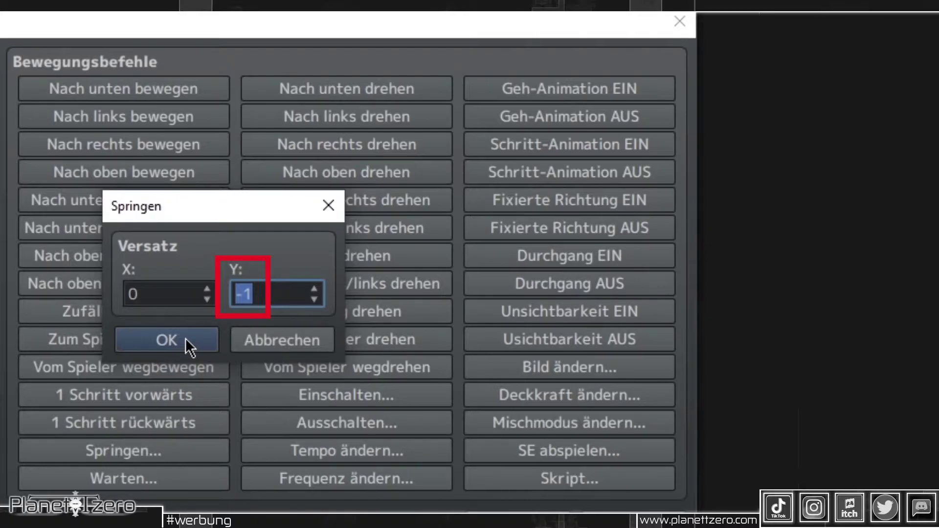
left_click(188, 345)
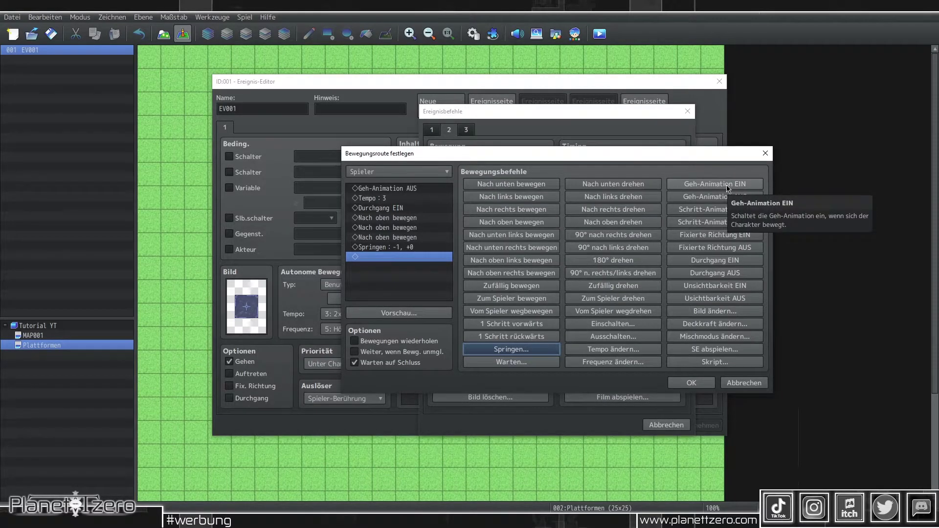
left_click(727, 185)
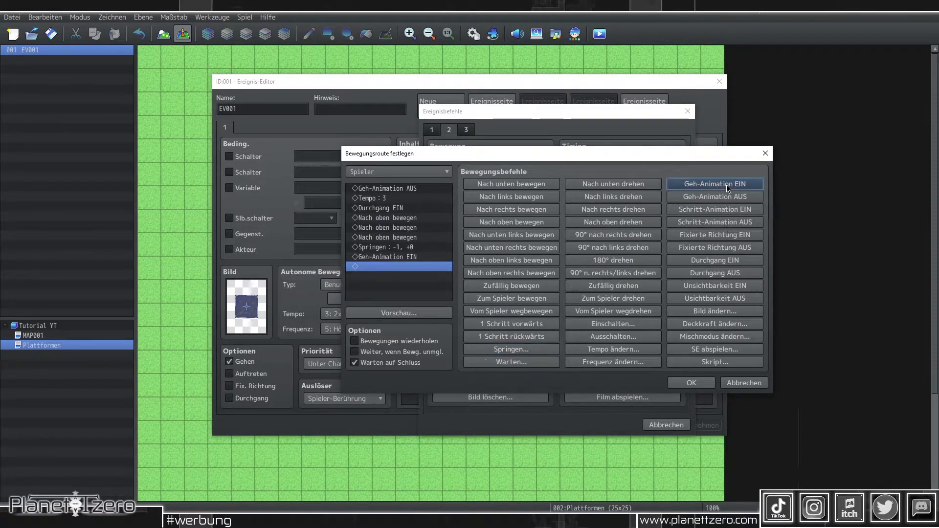
left_click(726, 273)
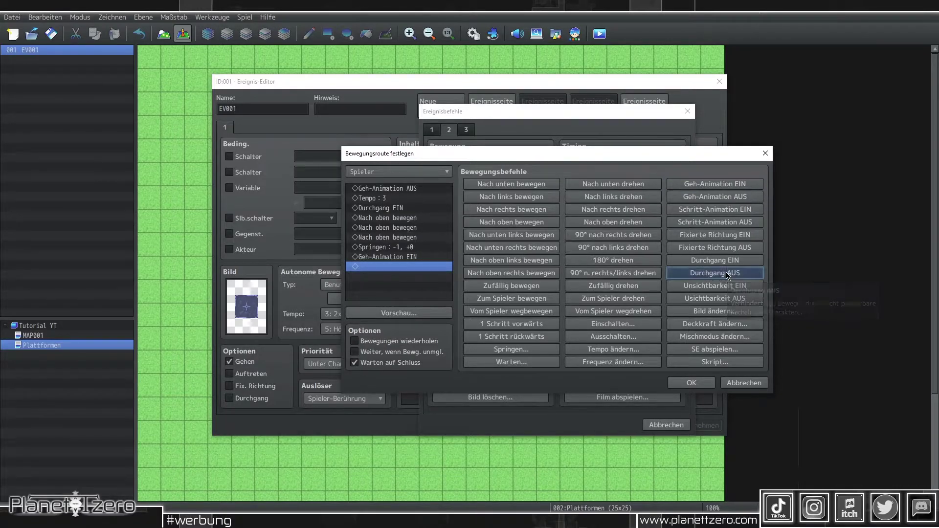
left_click(624, 348)
left_click(565, 277)
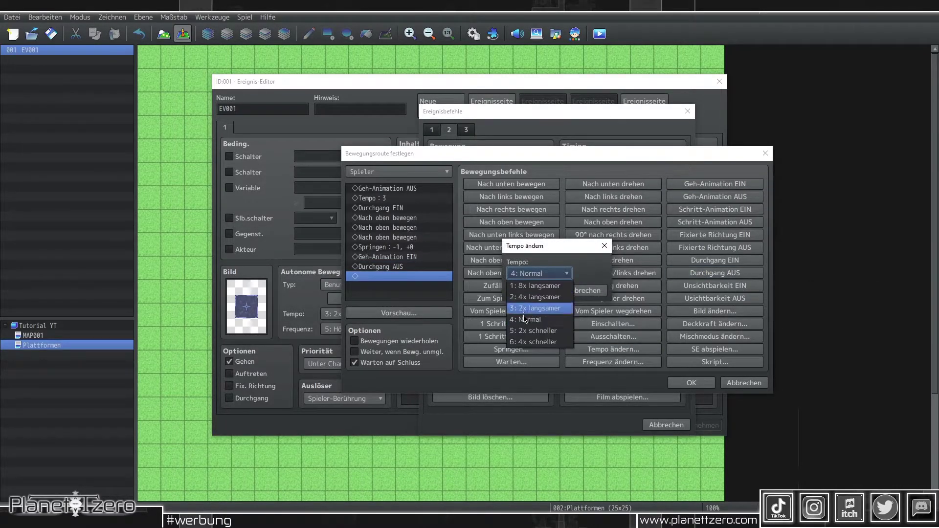
left_click(530, 317)
left_click(529, 290)
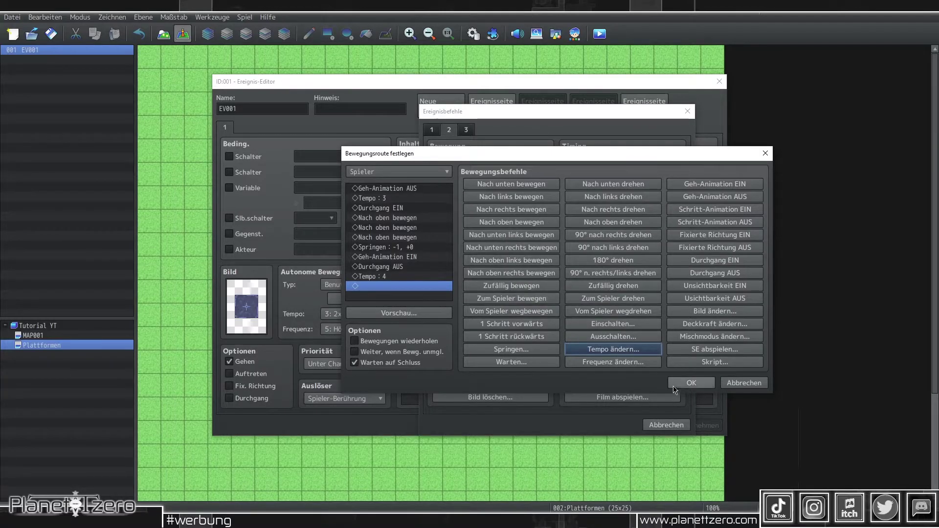
left_click(691, 383)
left_click(701, 426)
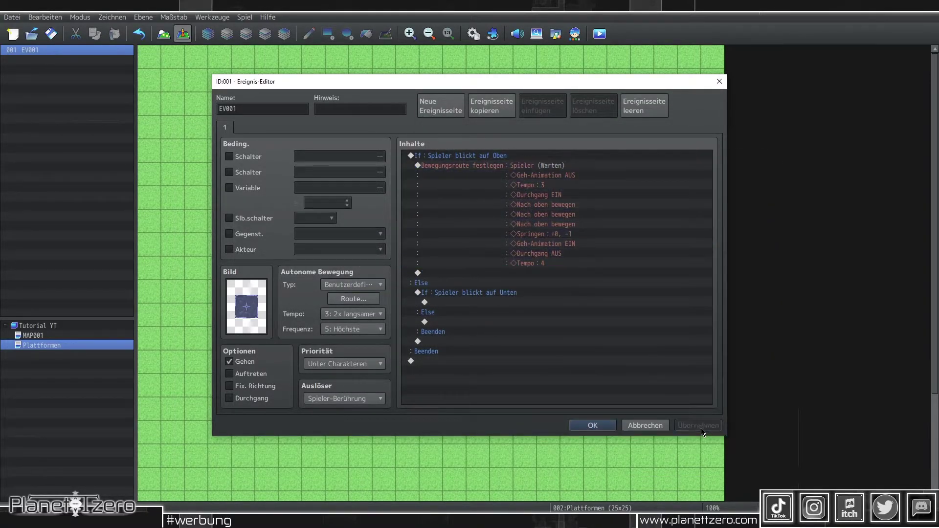
- Add a movement route for this event under Oben: three moves up and a 5-frame wait
double_click(538, 165)
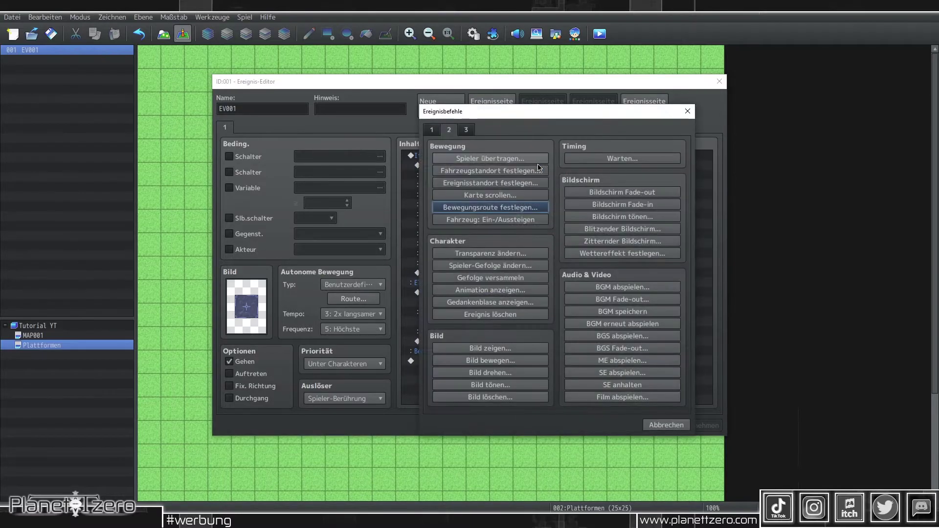
left_click(486, 214)
left_click(397, 172)
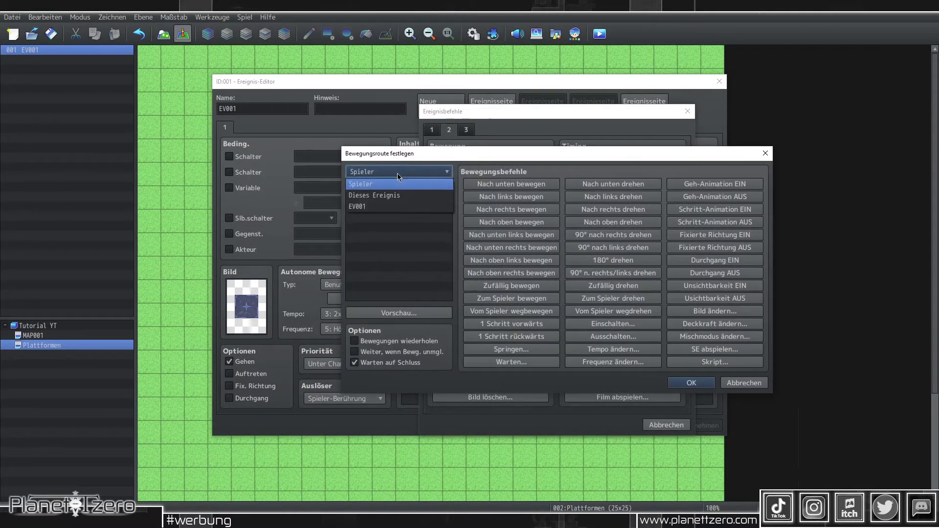
left_click(373, 196)
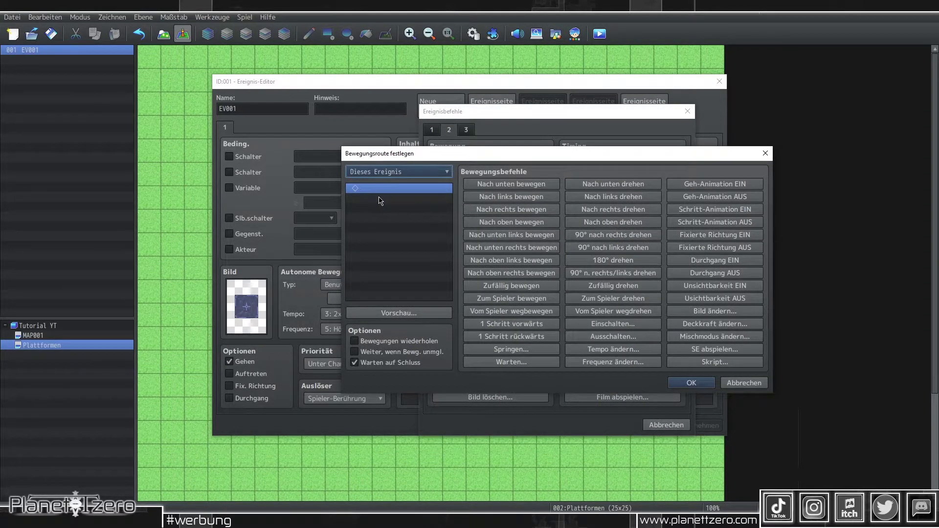
left_click(510, 222)
left_click(510, 222)
left_click(509, 222)
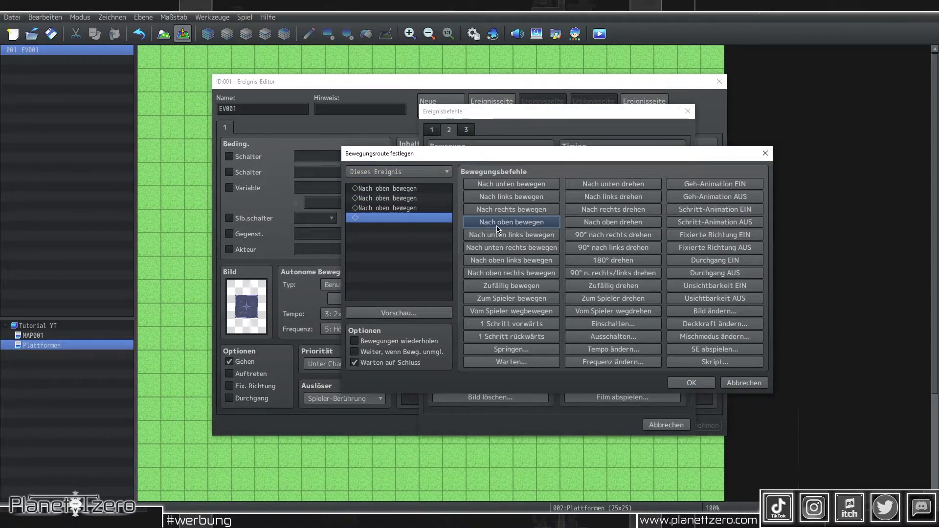
left_click(510, 363)
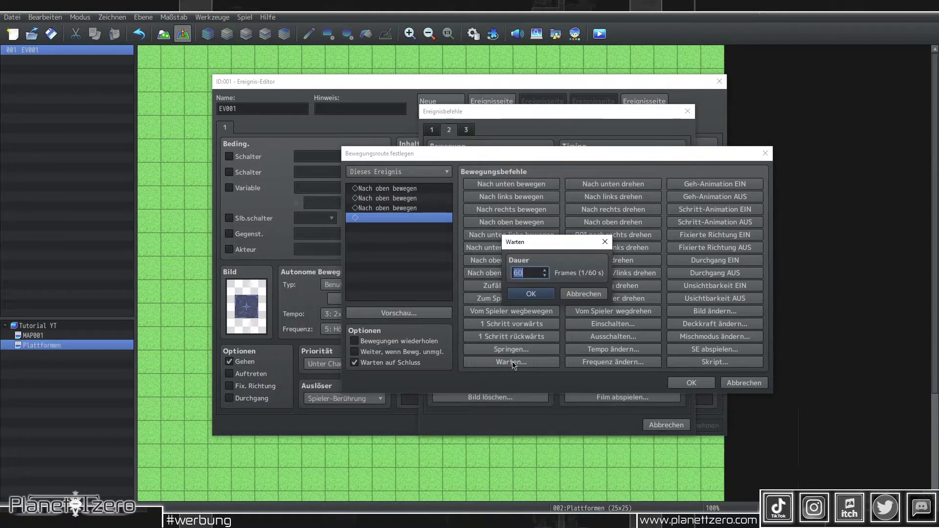
type("5")
left_click(538, 294)
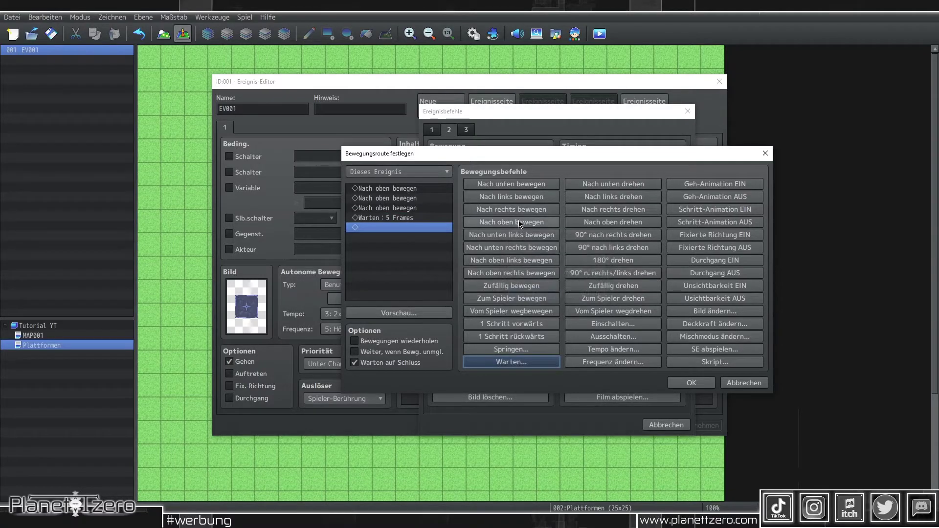
- Add three moves down, pass-through on at start and off at end, a 60-frame wait; untick Warten auf Schluss
left_click(524, 189)
left_click(524, 188)
left_click(524, 189)
left_click(439, 189)
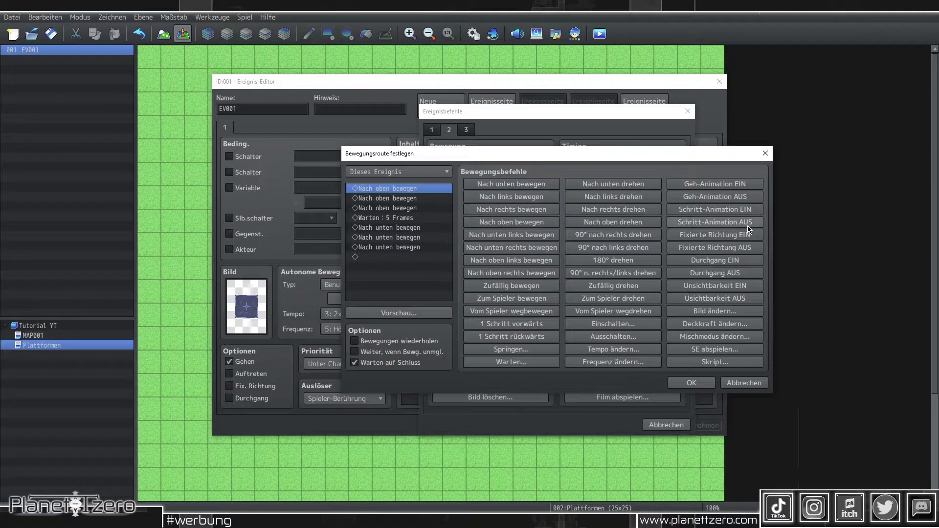
left_click(731, 260)
left_click(429, 269)
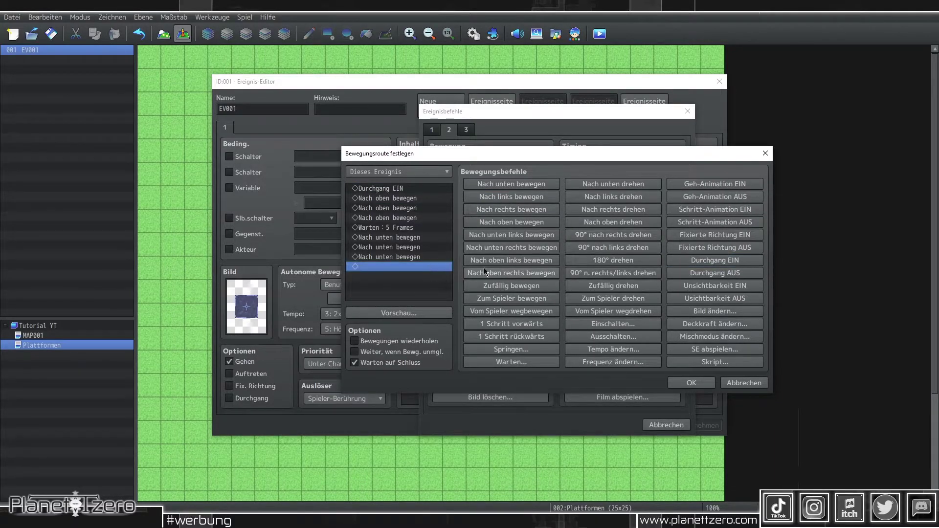
left_click(720, 275)
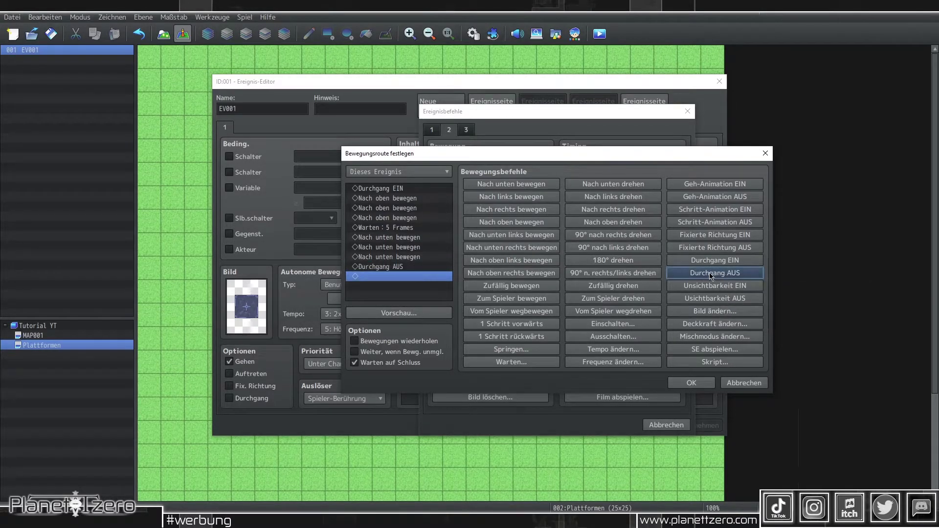
left_click(526, 366)
left_click(537, 293)
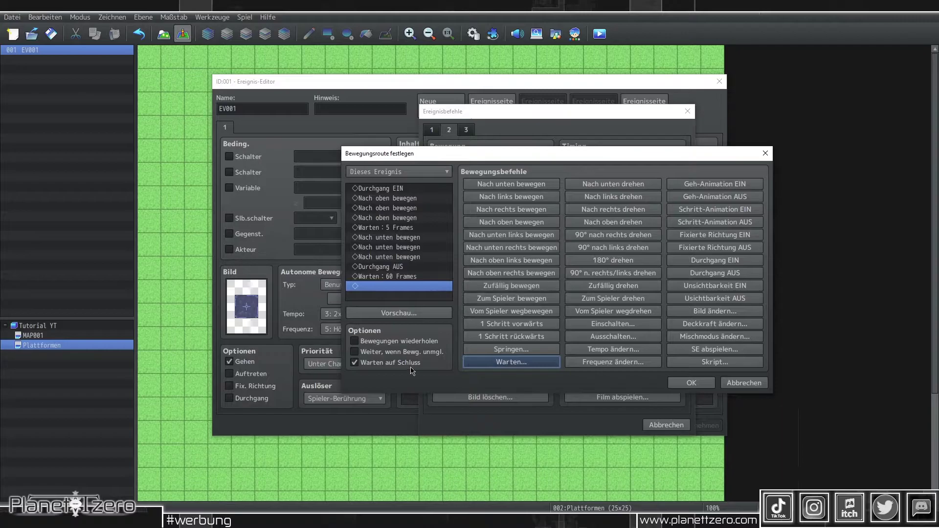
left_click(364, 365)
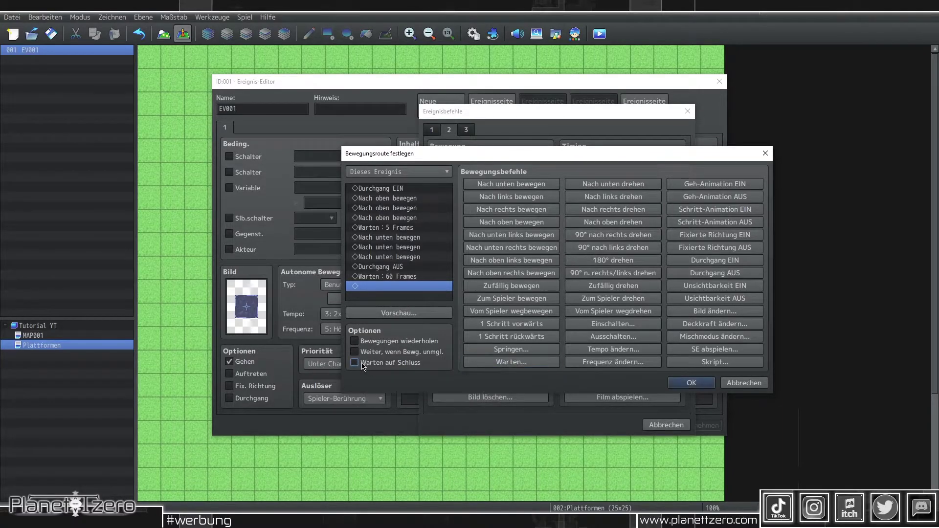
left_click(691, 383)
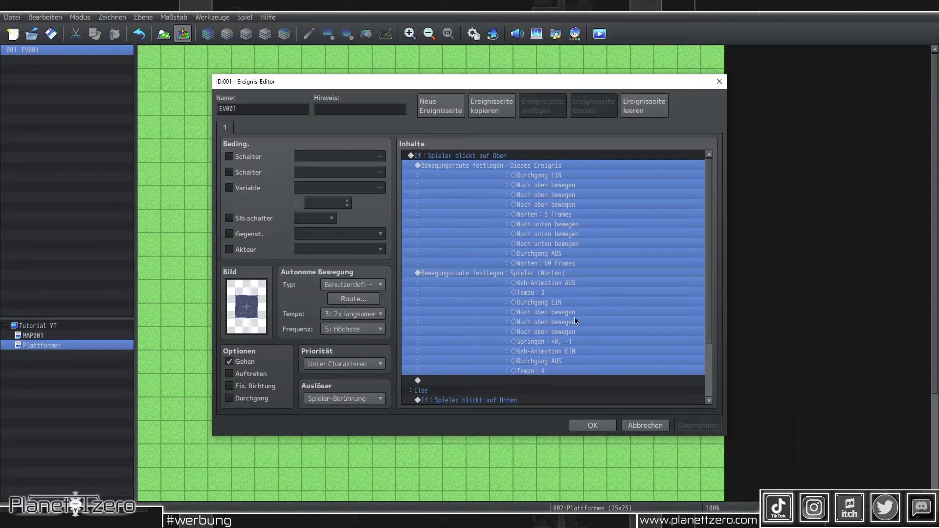
- Paste the copied Oben routes into the empty line of the facing-down branch
scroll(567, 318, "down", 3)
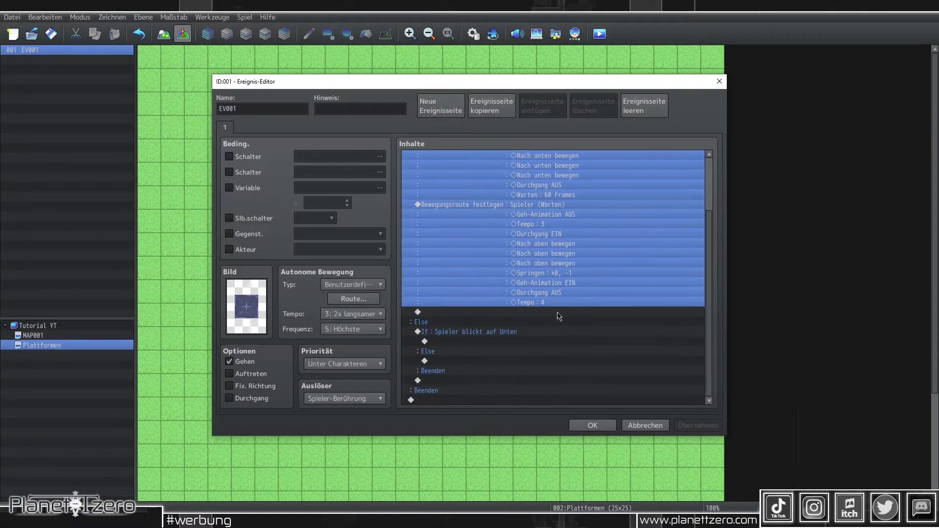
left_click(483, 344)
key("ctrl+v")
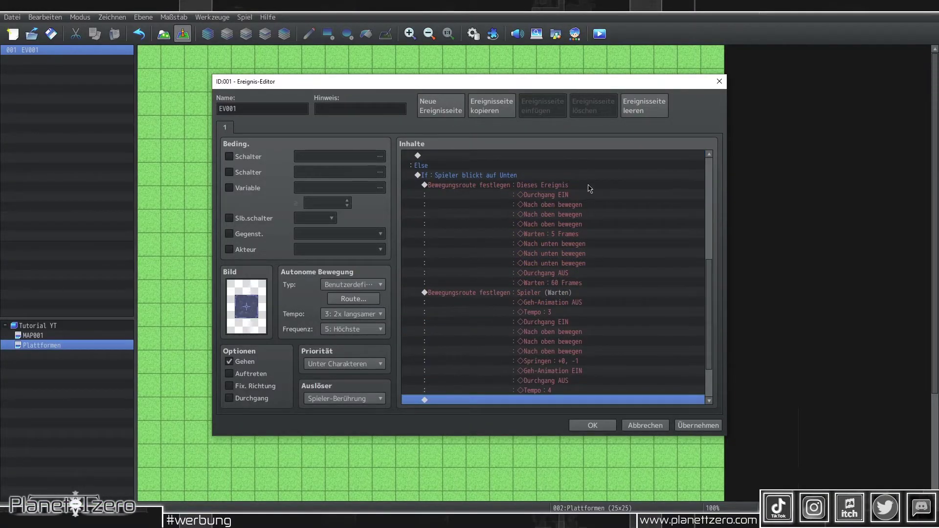
- Reverse the pasted platform route to three moves down, the pause, then three moves up
left_click(589, 186)
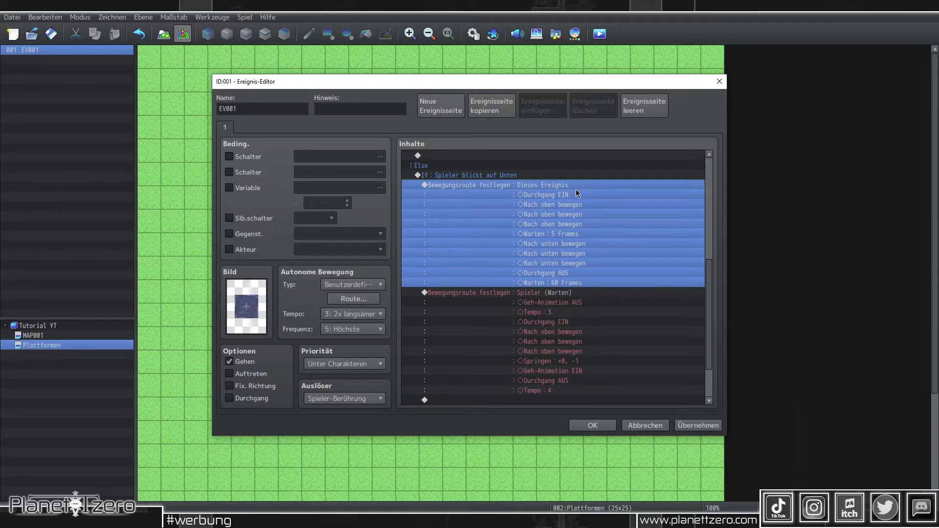
double_click(576, 189)
left_click(368, 200)
key("Delete")
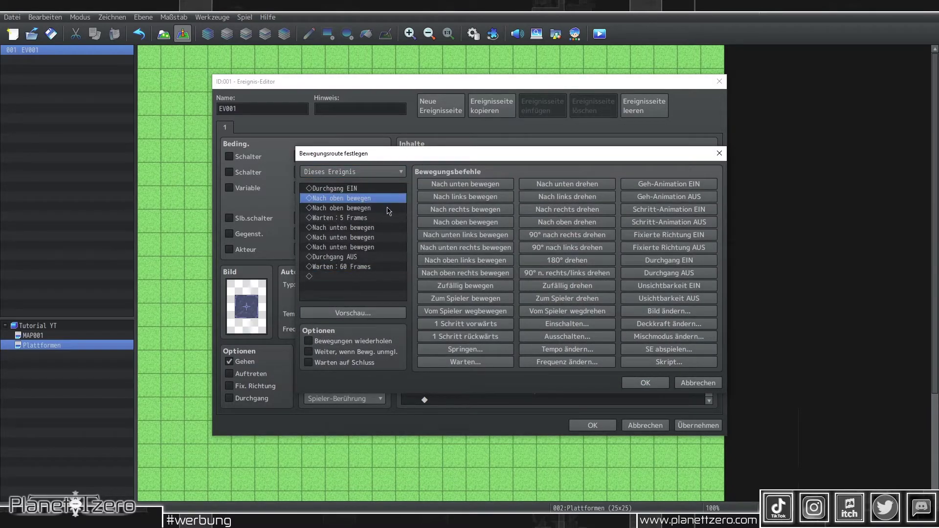
key("Delete")
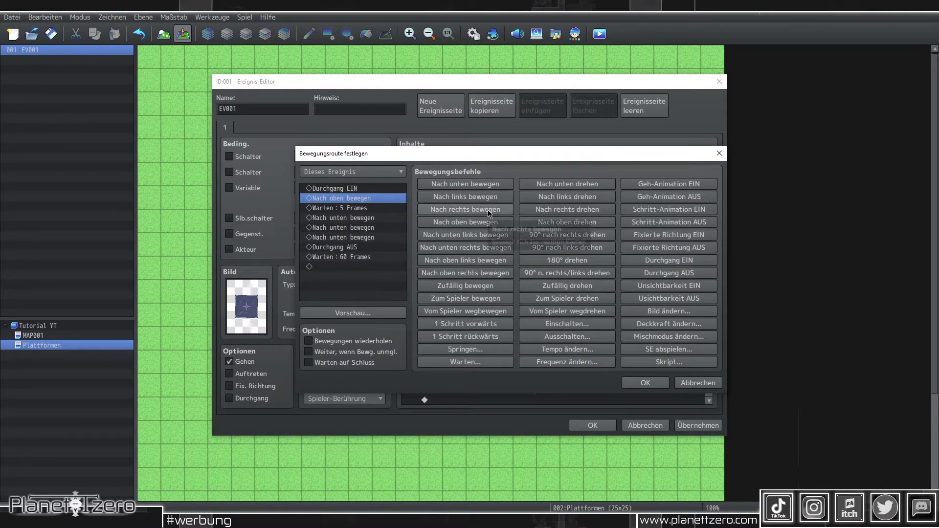
key("Delete")
left_click(478, 182)
key("ctrl+x")
left_click(372, 227)
key("ctrl+v")
key("Delete")
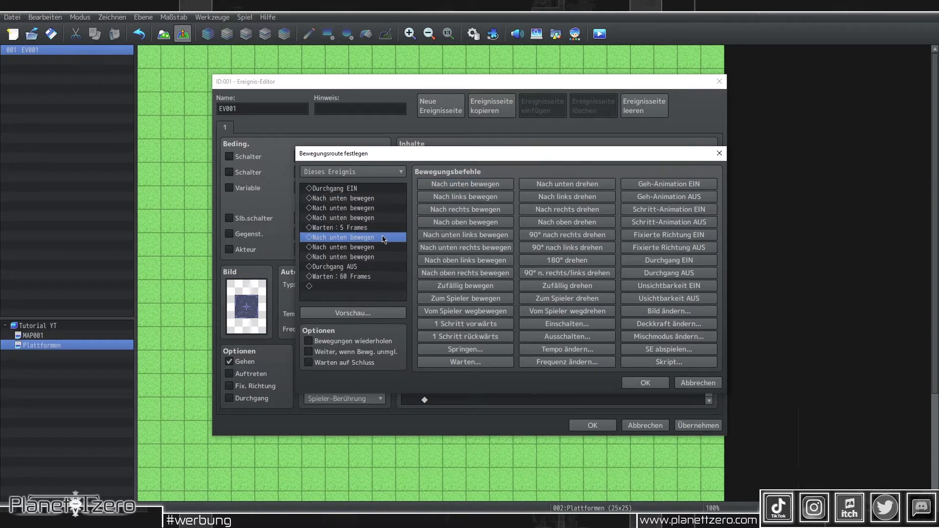
left_click(463, 221)
left_click(463, 221)
left_click(463, 221)
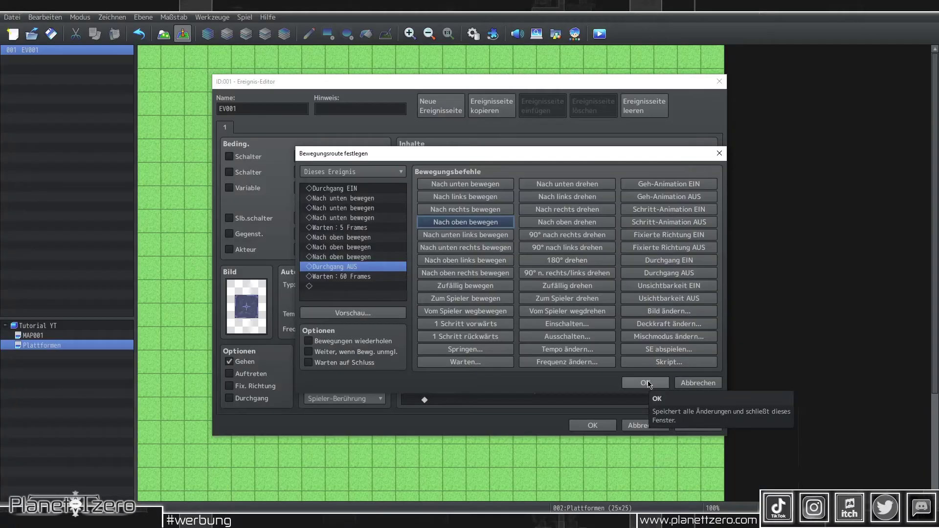
left_click(646, 383)
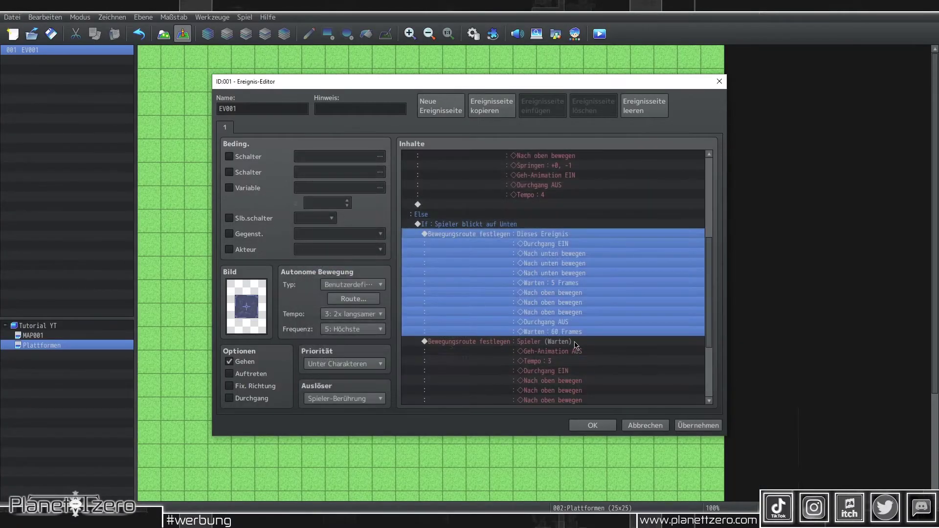
- Change the pasted player route to move down and jump +0, +1
double_click(440, 215)
left_click(465, 184)
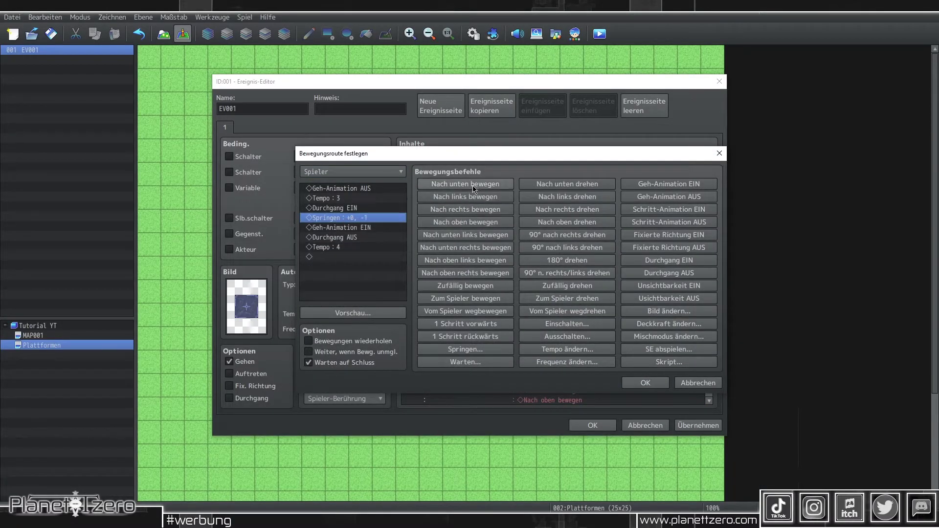
left_click(465, 184)
left_click(465, 183)
double_click(372, 247)
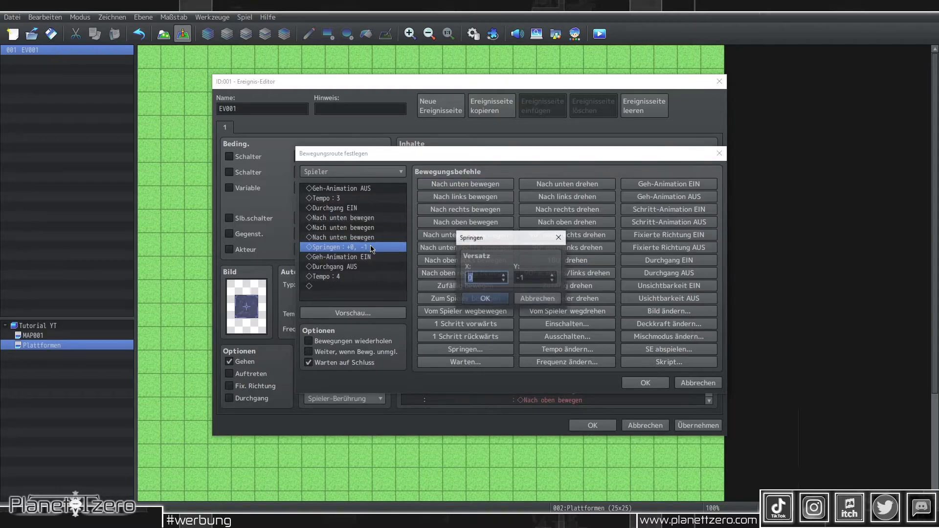
left_click(489, 303)
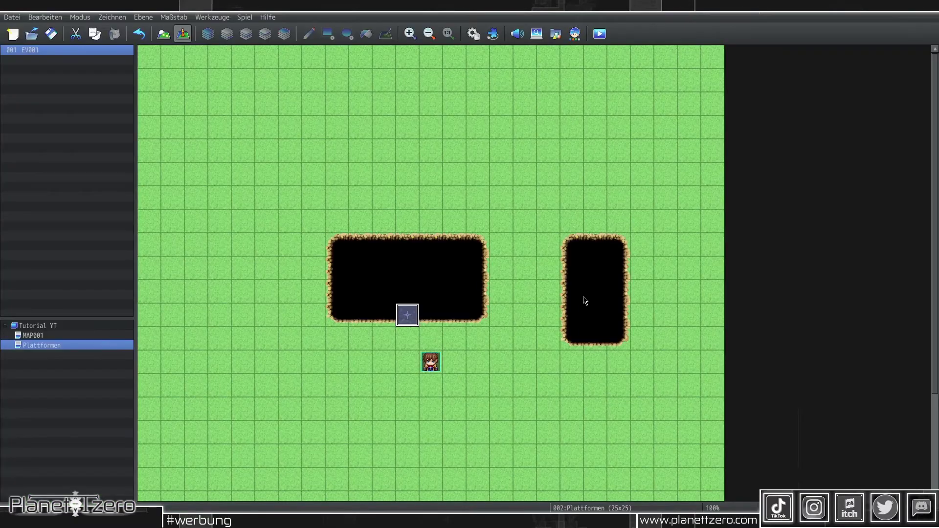
- Open the EV002 platform event on the right pit and its own looping movement route
left_click(571, 291)
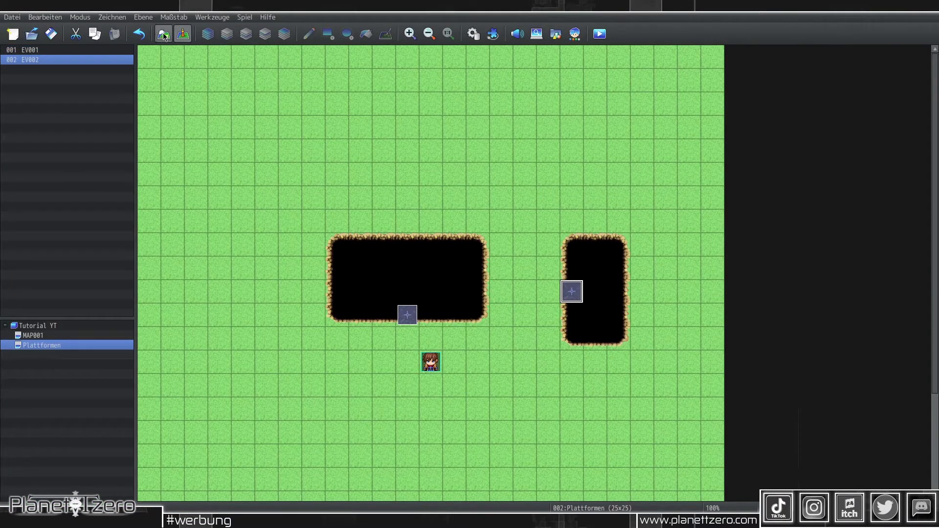
left_click(164, 34)
left_click(182, 34)
double_click(573, 296)
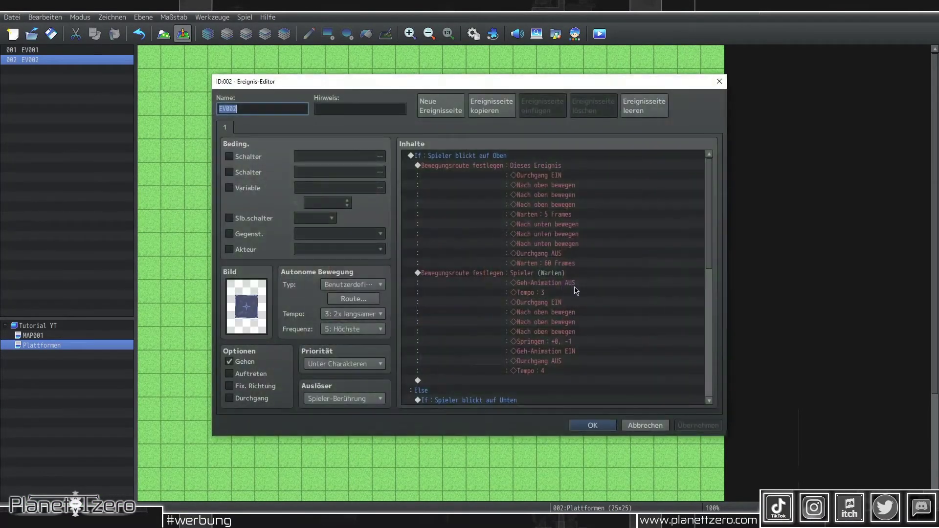
left_click(355, 299)
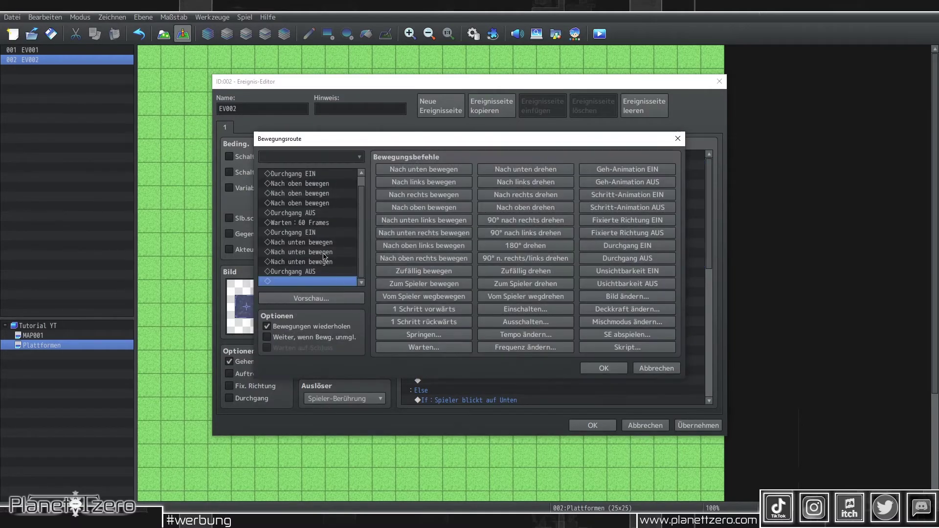
- Replace the upward moves with three Nach rechts bewegen and the downward moves with three Nach links bewegen
left_click(326, 185)
key("Delete")
key("Delete")
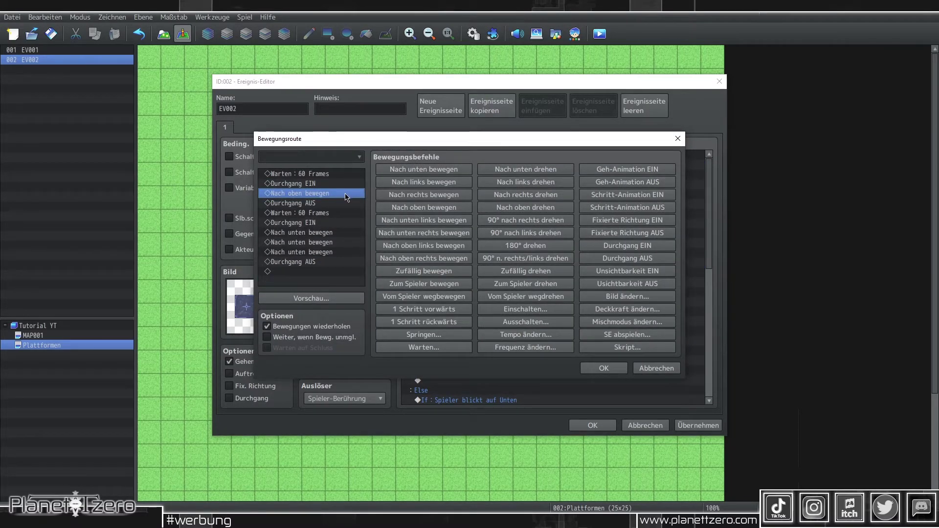
left_click(424, 195)
left_click(423, 194)
left_click(424, 194)
left_click(342, 253)
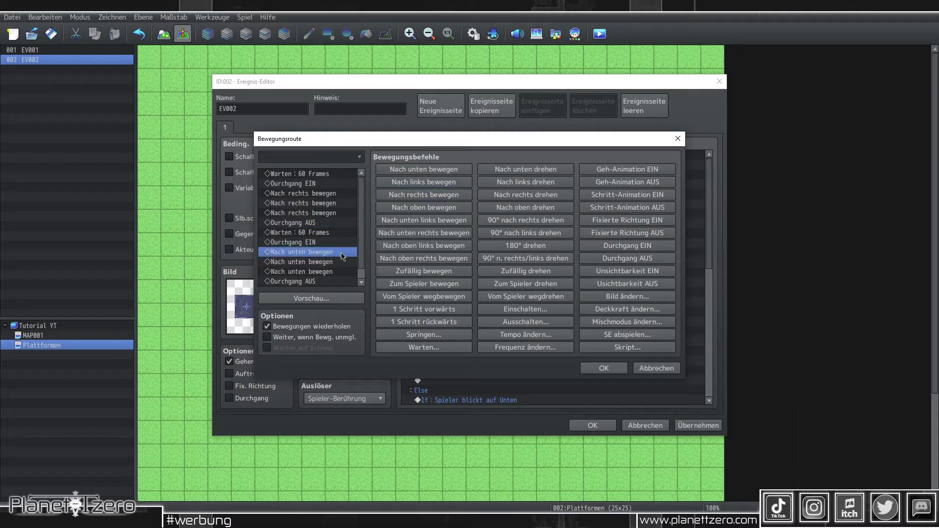
key("Delete")
key("Delete")
left_click(434, 184)
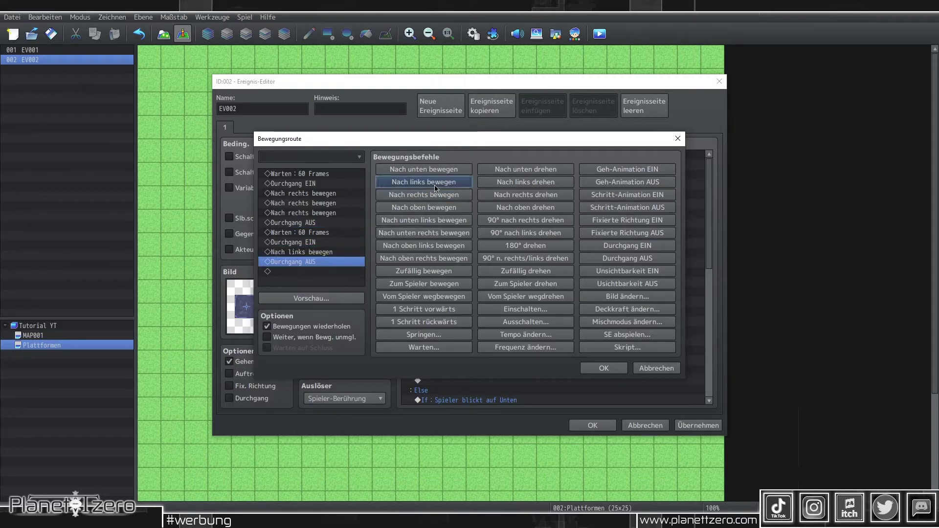
left_click(434, 185)
left_click(434, 185)
- Change EV002's first Conditional Branch to check Spieler facing Rechts
left_click(604, 368)
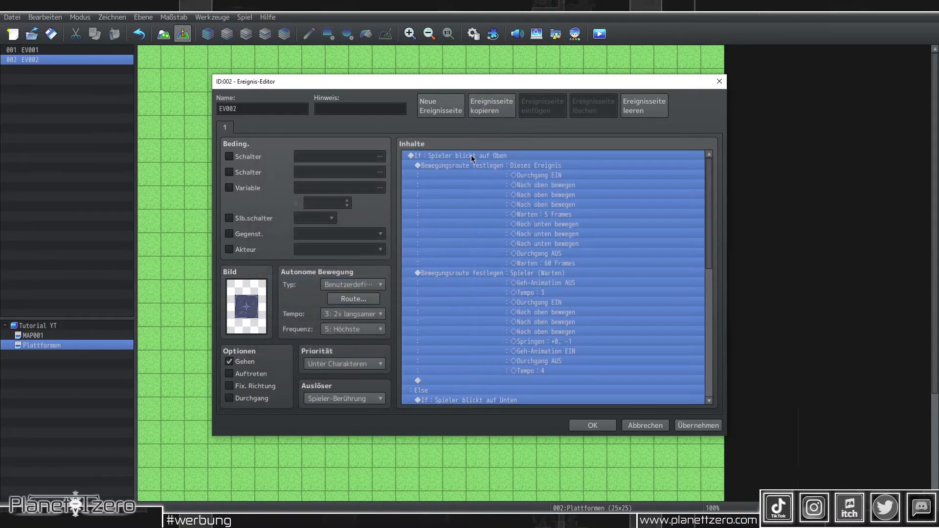
double_click(488, 156)
left_click(558, 261)
left_click(558, 260)
left_click(580, 275)
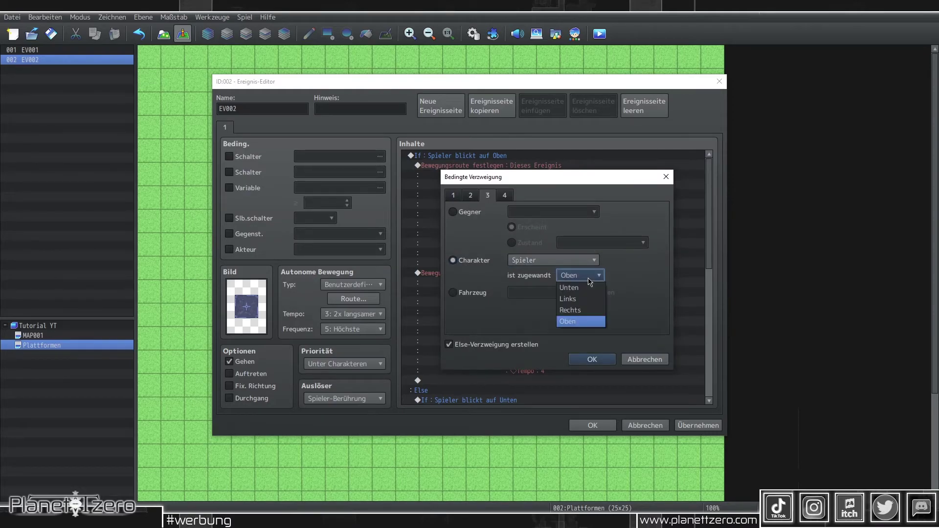
left_click(581, 307)
left_click(593, 359)
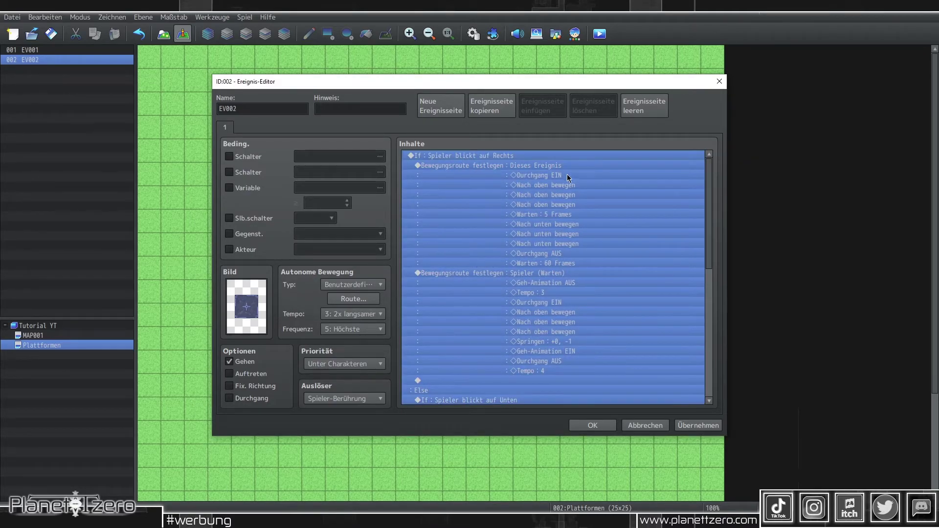
- Change the second Conditional Branch to check Spieler facing Links
scroll(567, 175, "down", 2)
double_click(541, 361)
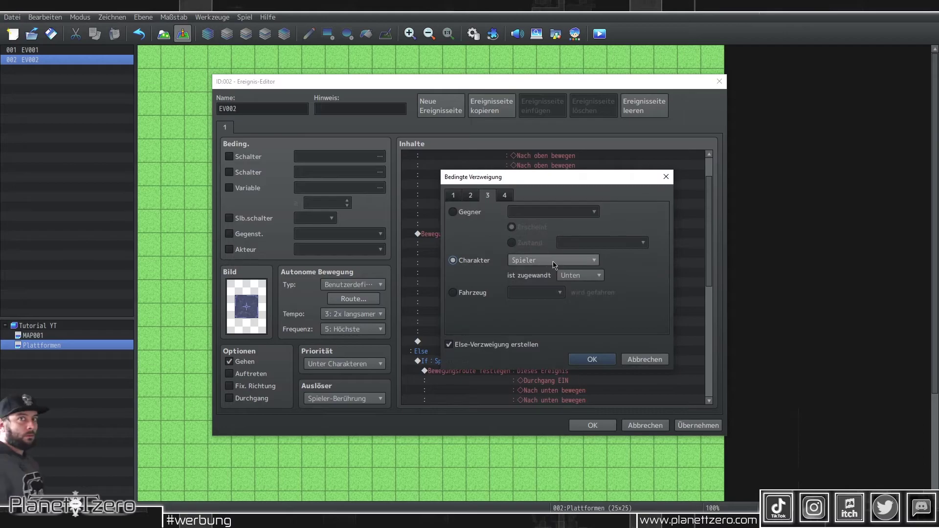
left_click(554, 265)
left_click(554, 264)
left_click(580, 275)
left_click(580, 297)
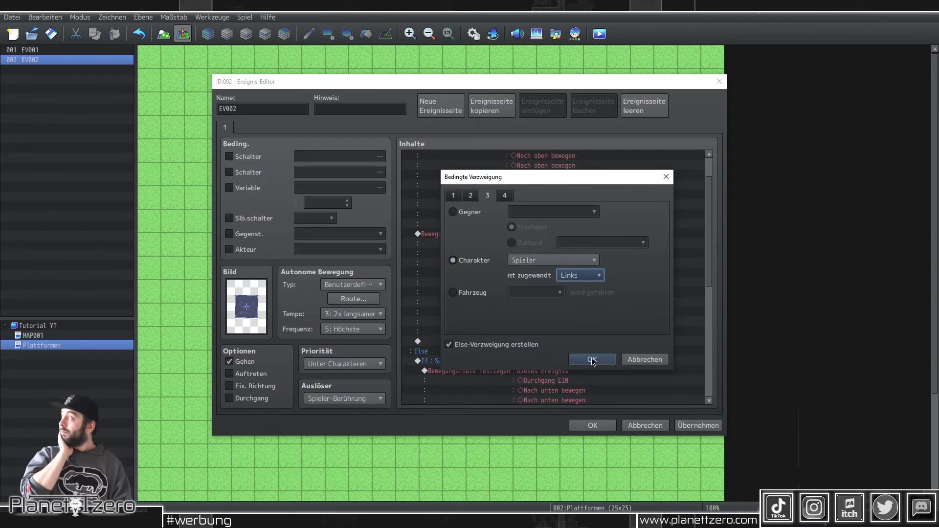
left_click(592, 360)
- Rewrite the Rechts branch platform route with Nach rechts bewegen steps, then Nach links bewegen back
scroll(550, 220, "up", 5)
scroll(551, 196, "up", 5)
left_click(550, 168)
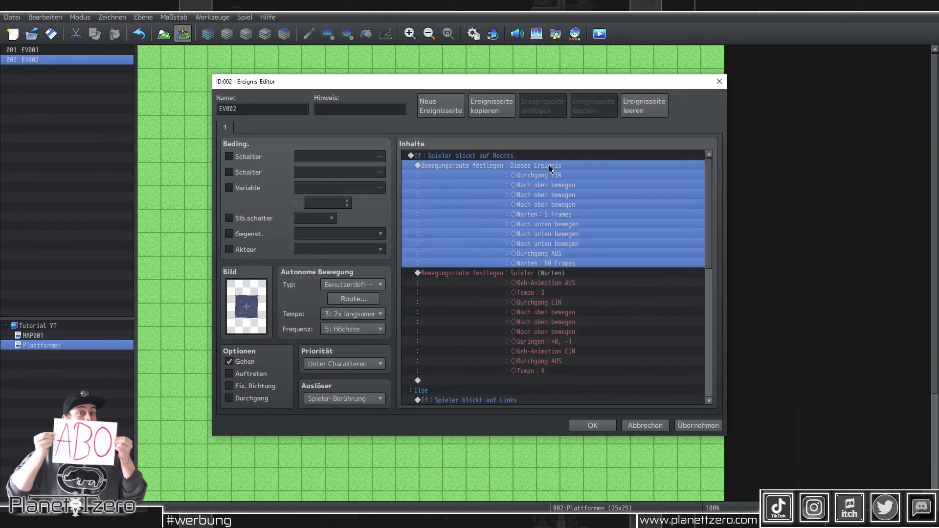
double_click(550, 168)
left_click(372, 198)
key("Delete")
key("Delete")
key("Delete")
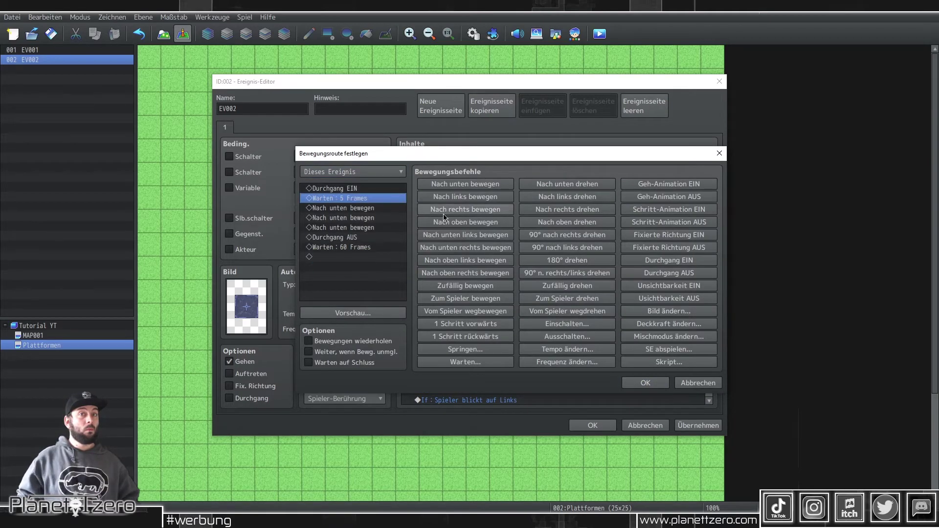
left_click(465, 209)
left_click(465, 209)
left_click(465, 209)
left_click(391, 238)
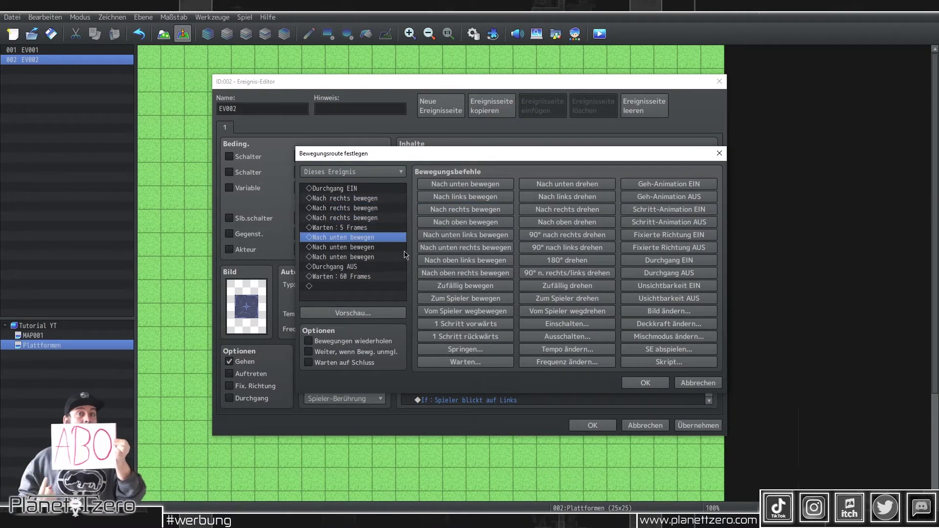
key("Delete")
key("Delete")
key("Delete")
left_click(468, 201)
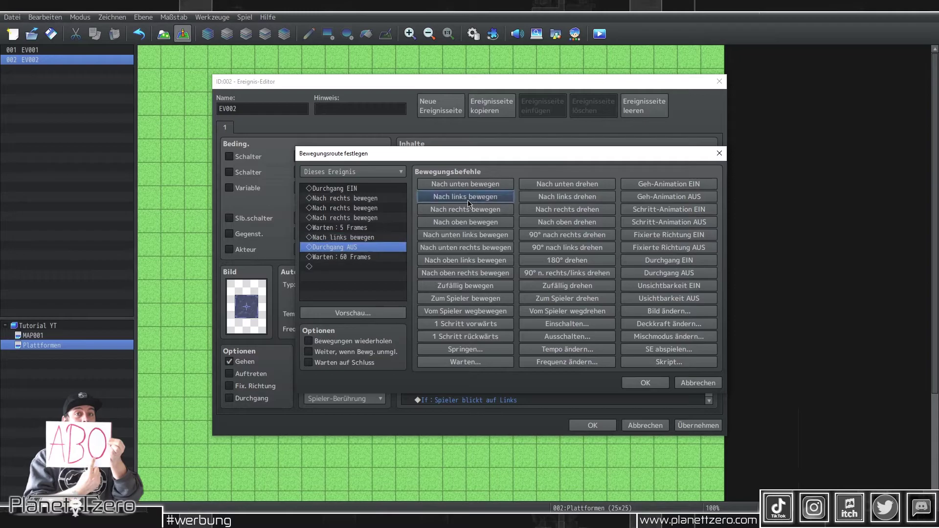
left_click(467, 200)
left_click(468, 200)
left_click(645, 383)
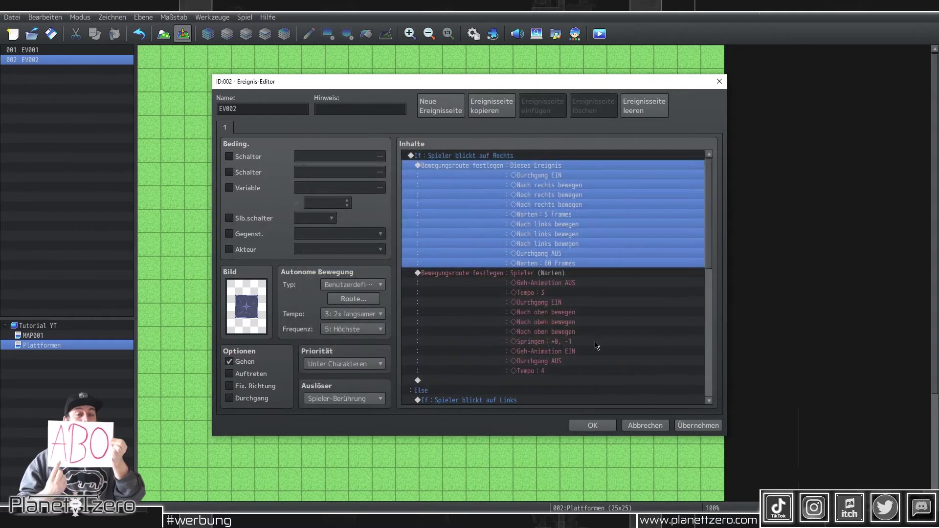
- Make the player's Rechts route move right and end with a Springen +1, +0 jump
double_click(561, 277)
left_click(395, 219)
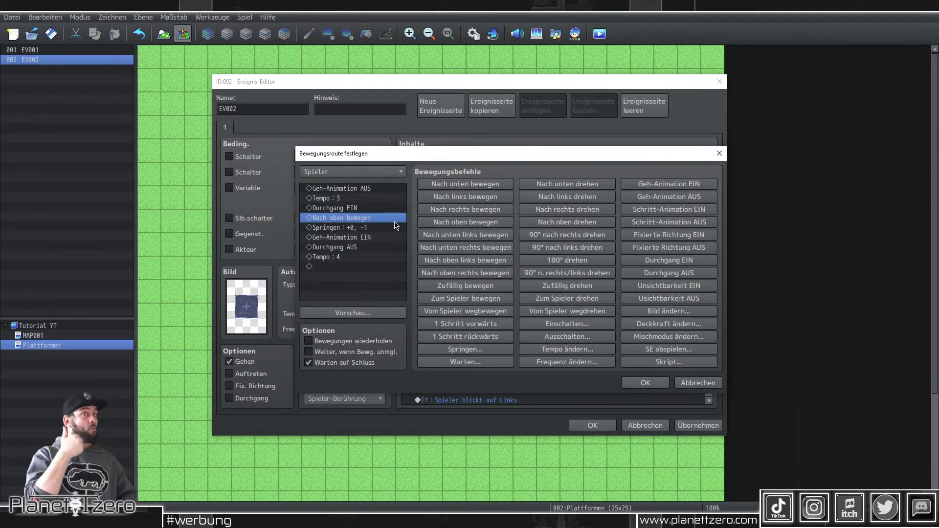
key("Delete")
left_click(472, 211)
left_click(472, 211)
left_click(472, 211)
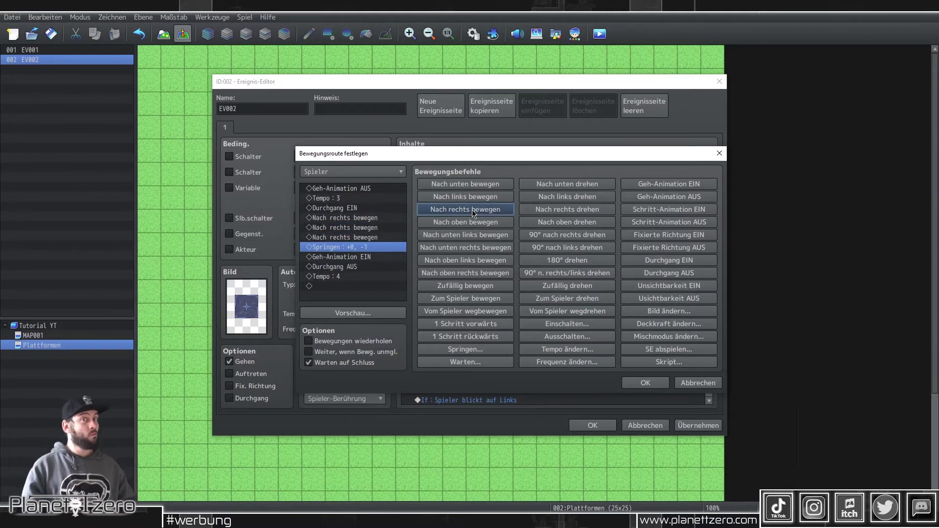
right_click(394, 248)
left_click(411, 252)
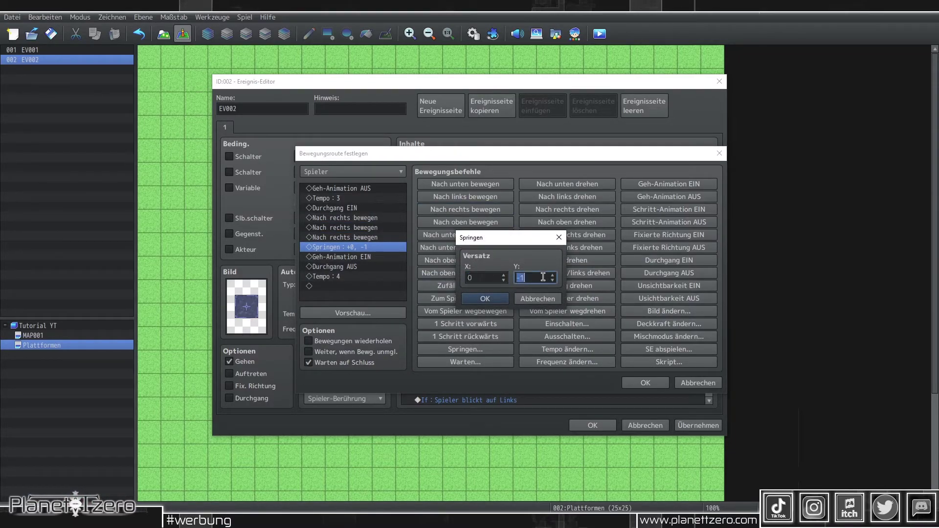
left_click(497, 298)
left_click(650, 382)
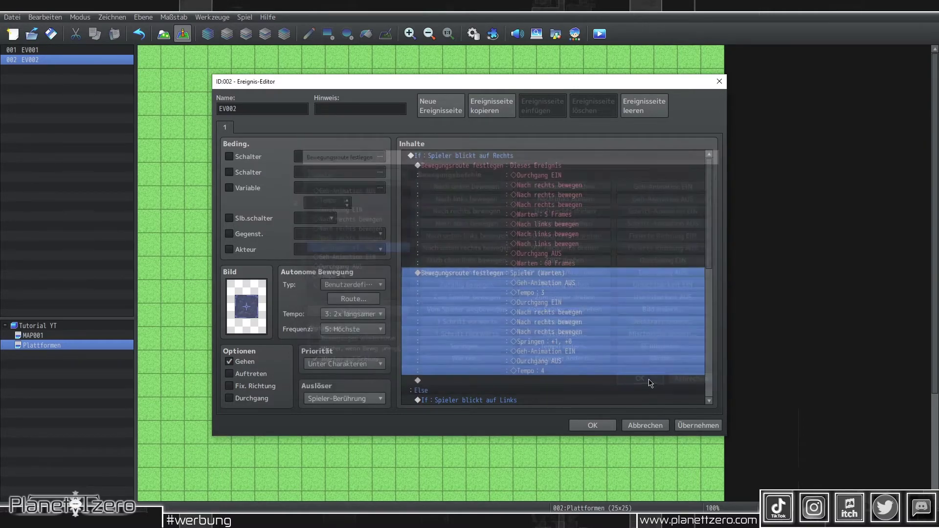
scroll(611, 357, "down", 2)
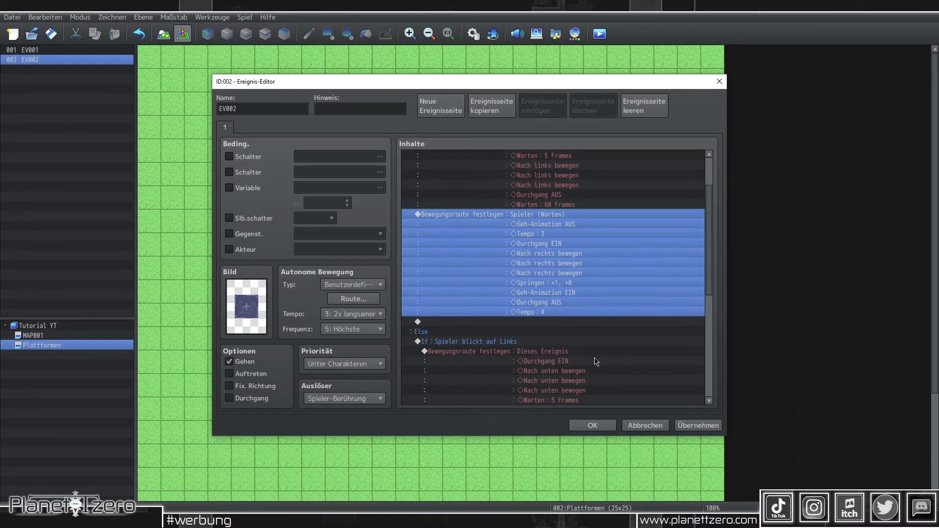
- Rewrite the Links branch platform route with Nach links bewegen steps, then three Nach rechts bewegen back
scroll(596, 361, "down", 2)
double_click(559, 294)
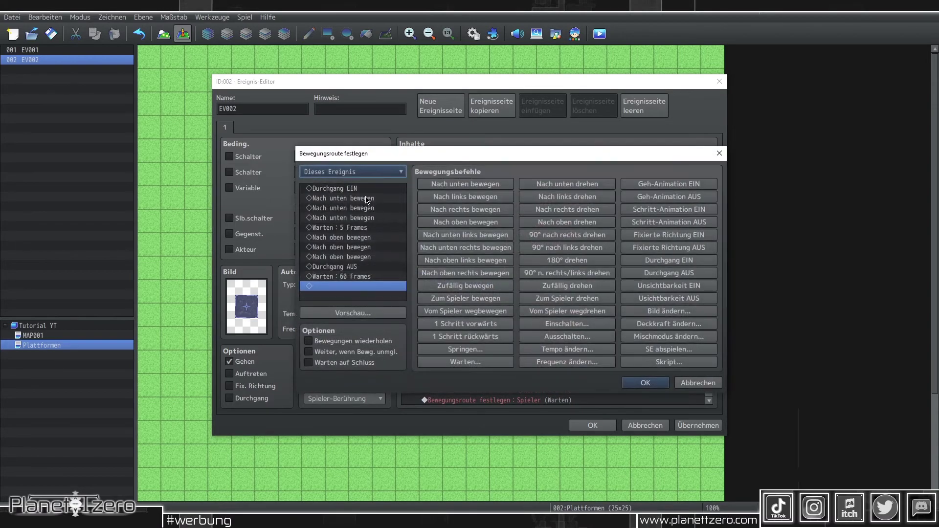
left_click(367, 198)
key("Delete")
key("Delete")
key("Delete")
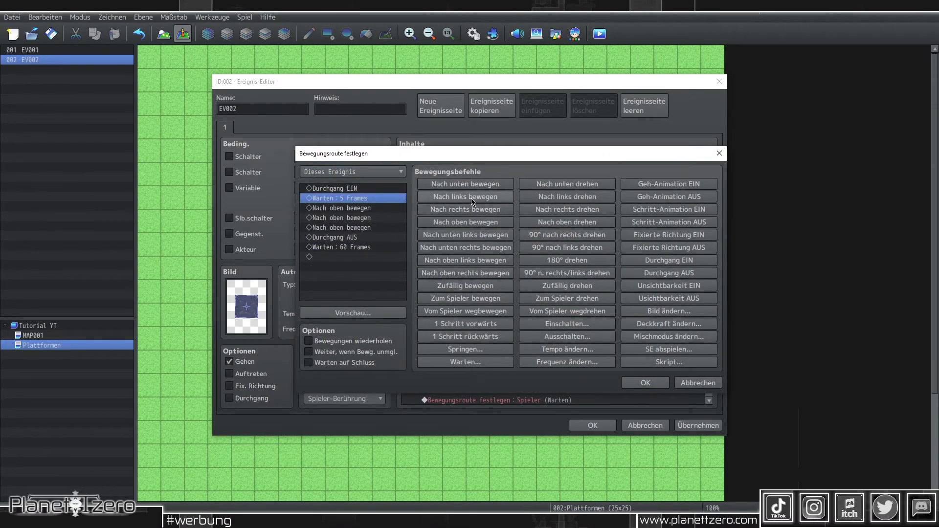
left_click(470, 199)
left_click(469, 198)
left_click(468, 199)
key("Down")
key("Delete")
key("Delete")
key("Delete")
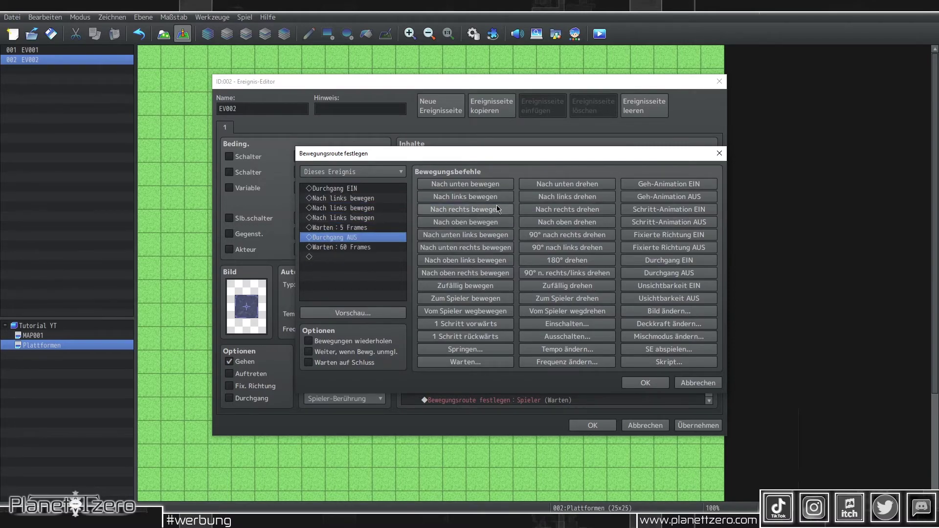
left_click(498, 208)
left_click(499, 210)
left_click(500, 212)
left_click(646, 383)
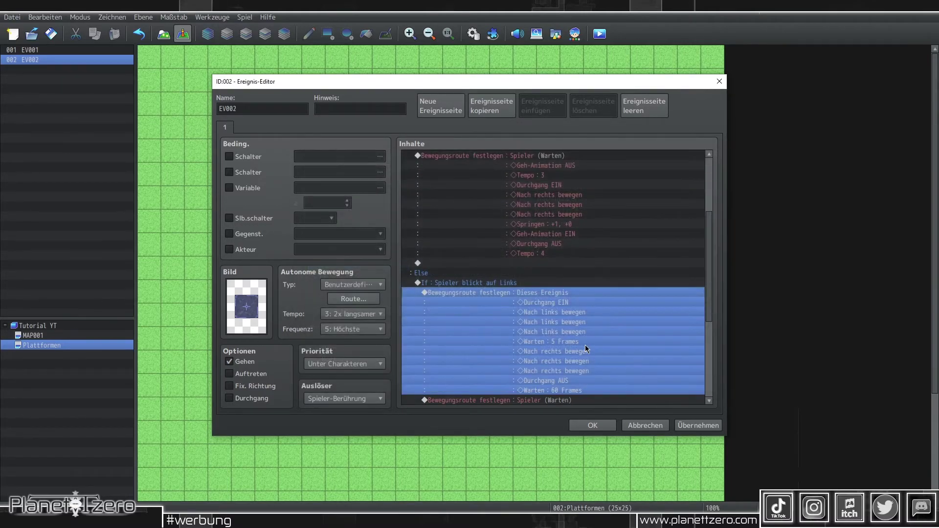
- Make the player's Links route move left and end with a Springen -1, +0 jump
scroll(585, 345, "down", 2)
left_click(578, 332)
double_click(578, 333)
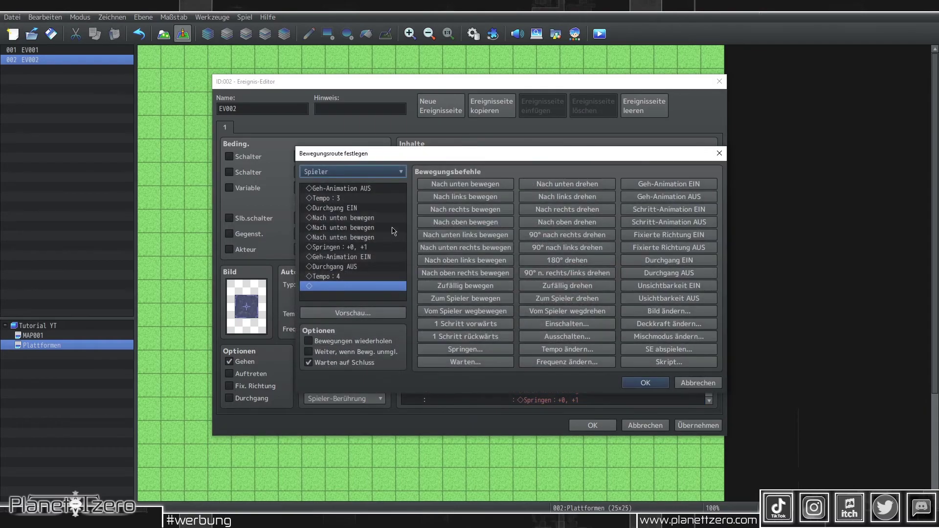
left_click(378, 220)
key("Delete")
key("Delete")
key("Delete")
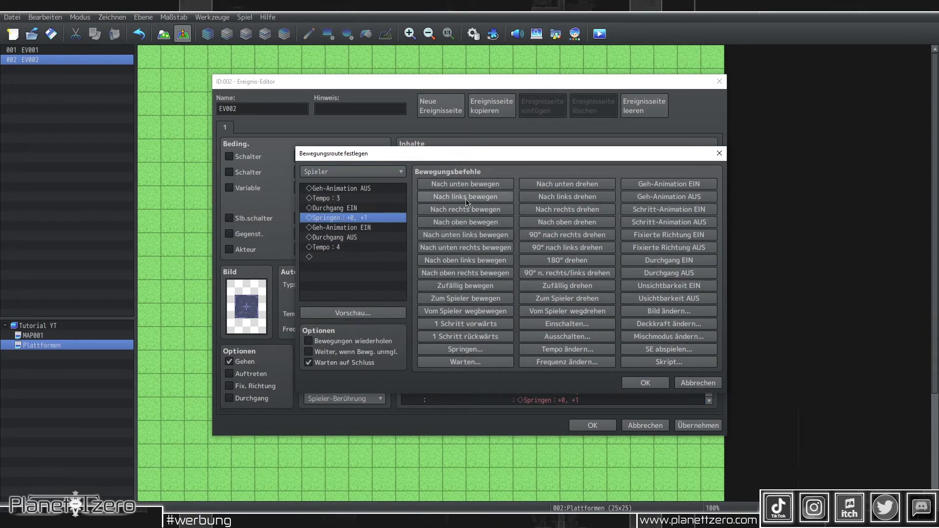
left_click(465, 197)
left_click(466, 197)
left_click(466, 197)
double_click(404, 248)
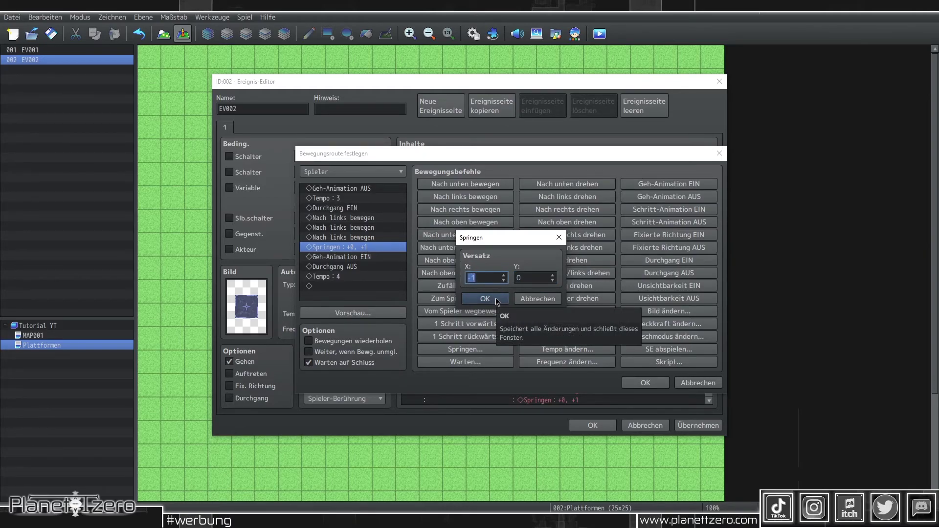
left_click(497, 299)
left_click(644, 382)
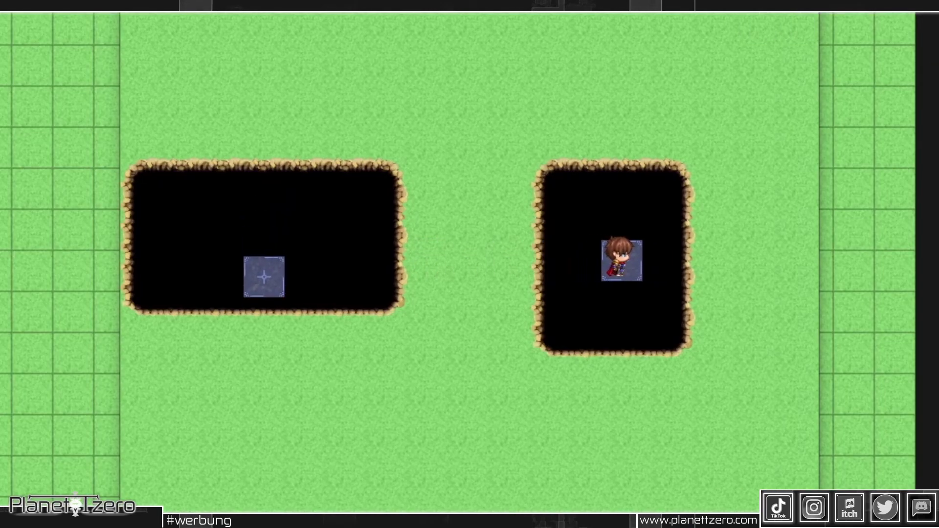
- In the playtest, step onto the grass, then back onto the right pit's platform to ride it left
key("Right")
key("Right")
key("Right")
key("Right")
key("Left")
key("Left")
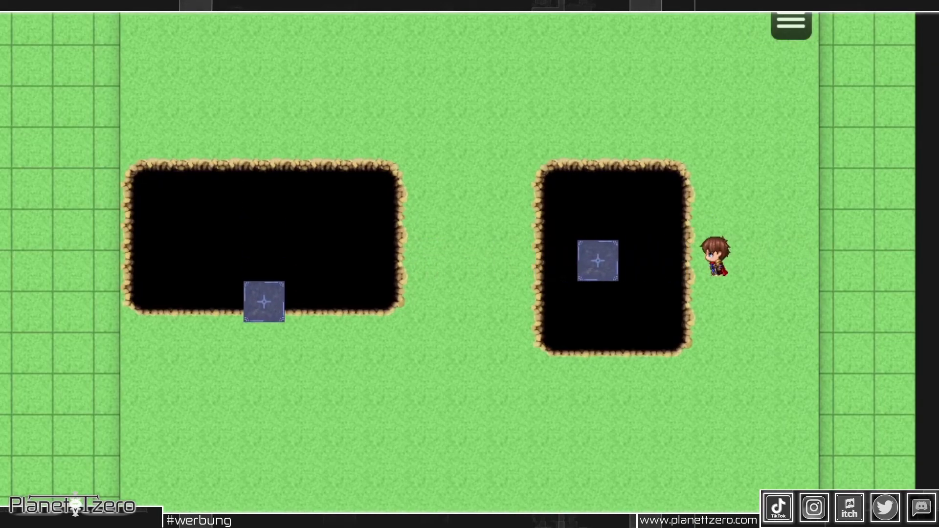
key("Left")
key("Left")
key("Left")
key("Left")
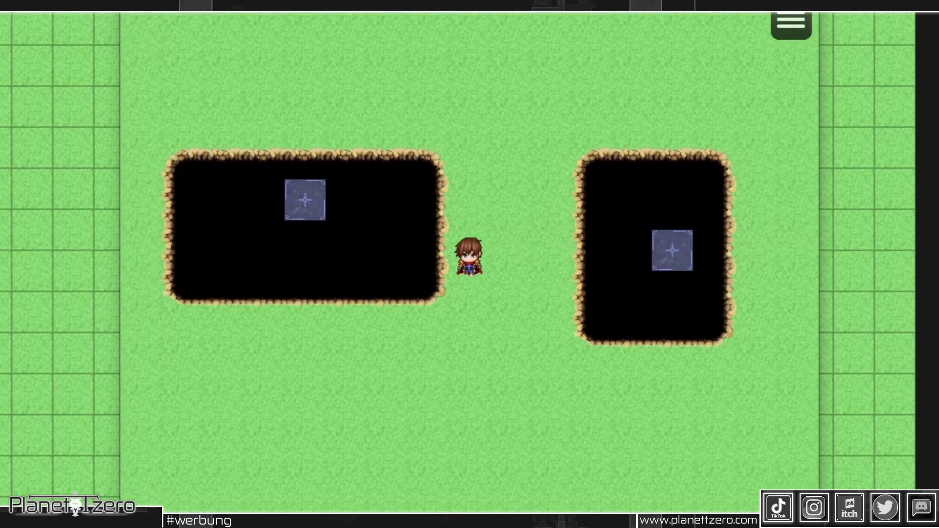